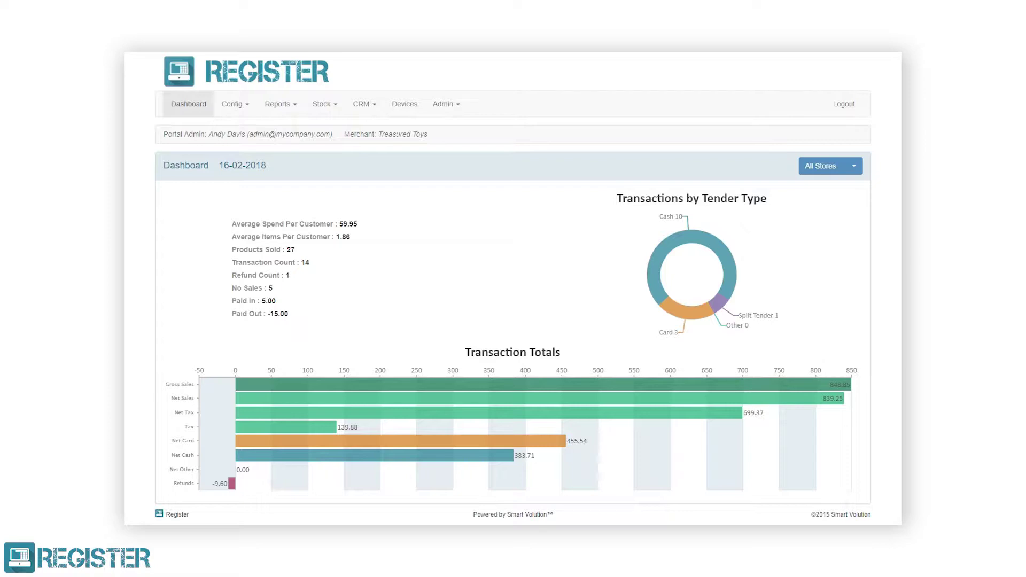
Open the CRM menu in the top navigation bar of the dashboard.
left_click(371, 106)
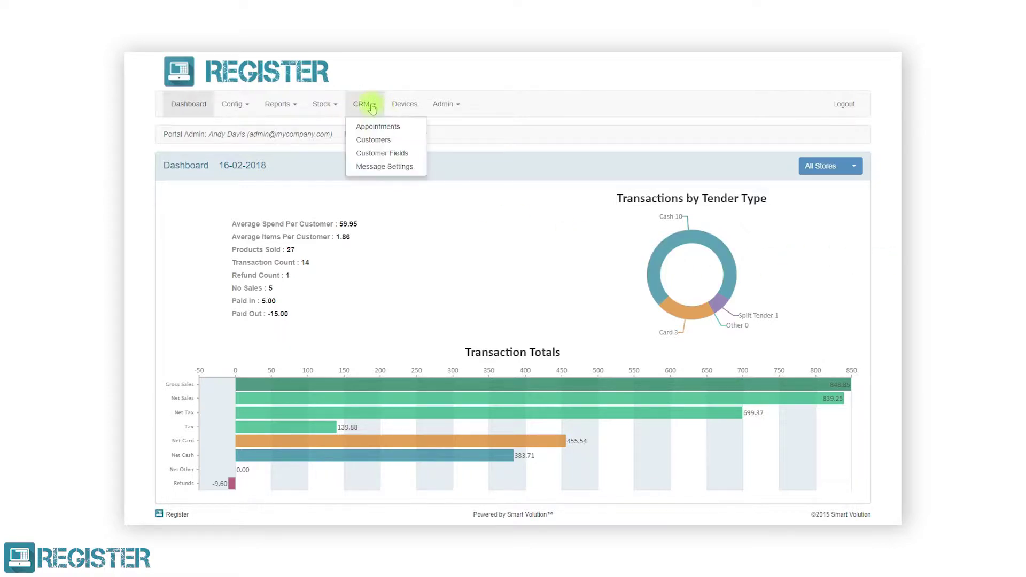
Go to CRM > Customers and start a New Customer form.
left_click(373, 139)
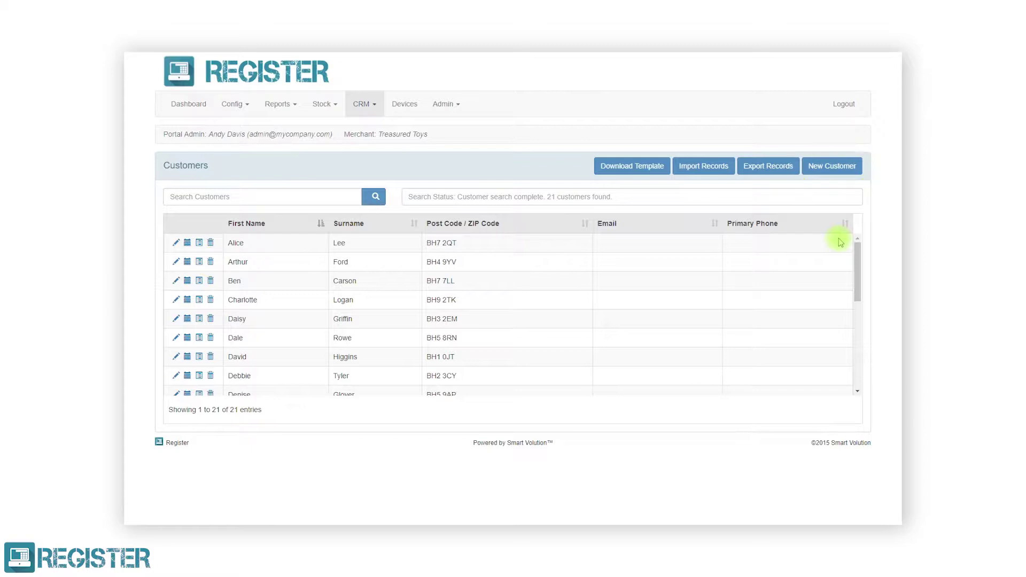
left_click(825, 165)
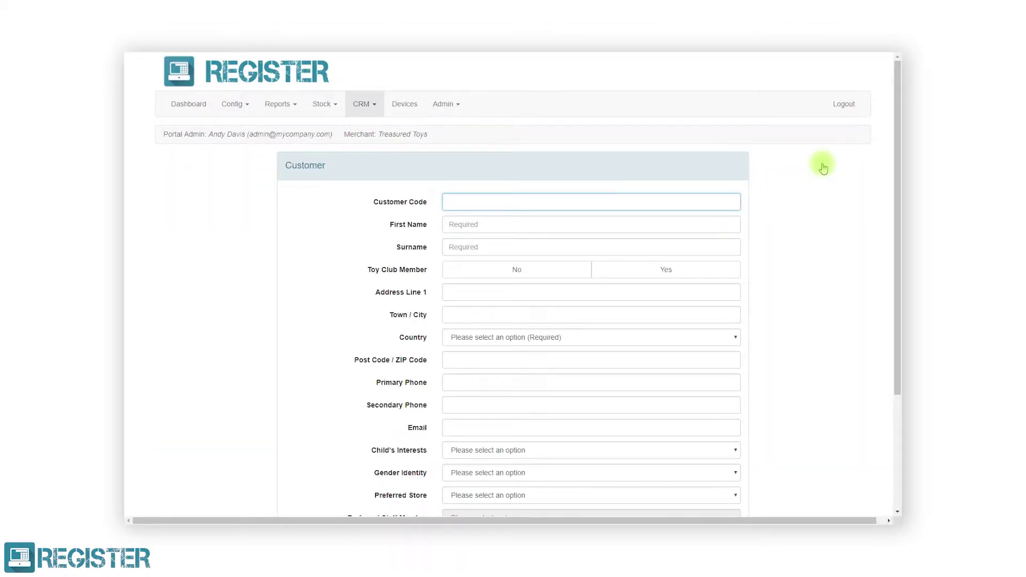
Enter the customer's first name and surname, mark Toy Club member, and fill address line 1 and town.
left_click(729, 225)
left_click(732, 245)
left_click(702, 275)
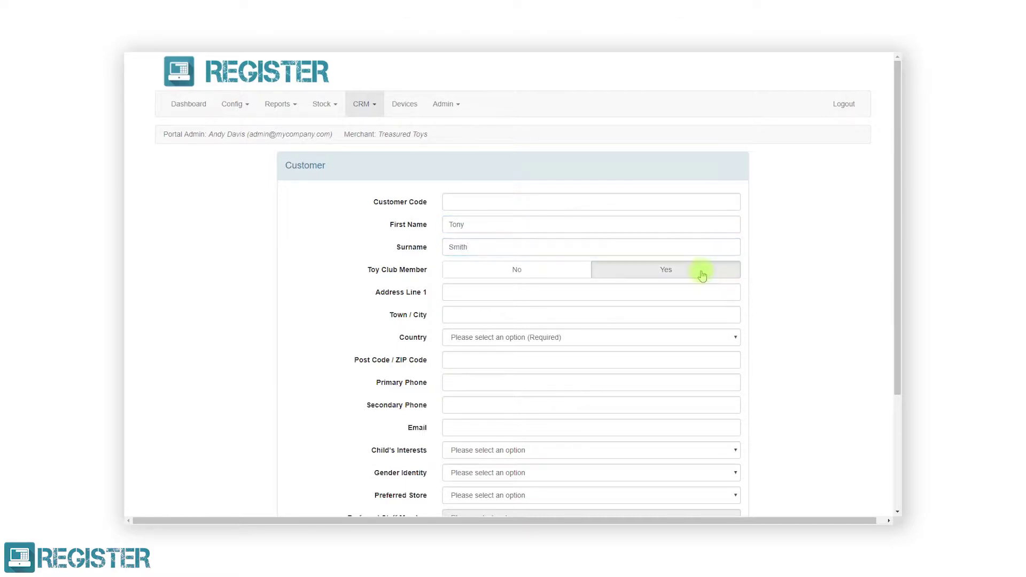
left_click(686, 294)
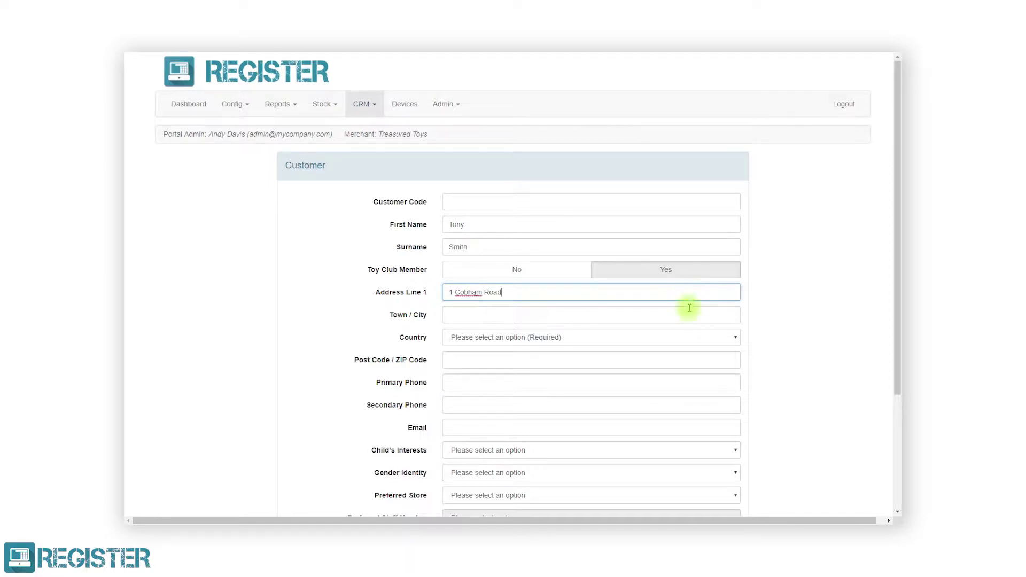
left_click(690, 316)
type("Ferndown")
Set country to United Kingdom and enter the post code, primary and secondary phones, and e-mail.
left_click(670, 339)
left_click(618, 415)
left_click(614, 363)
type("BH21 7PT")
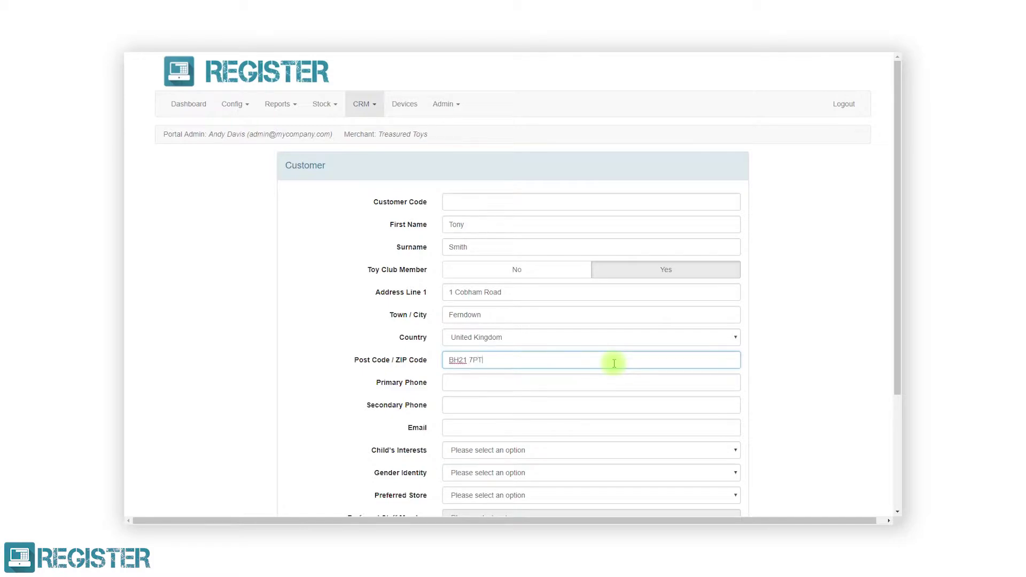
left_click(603, 382)
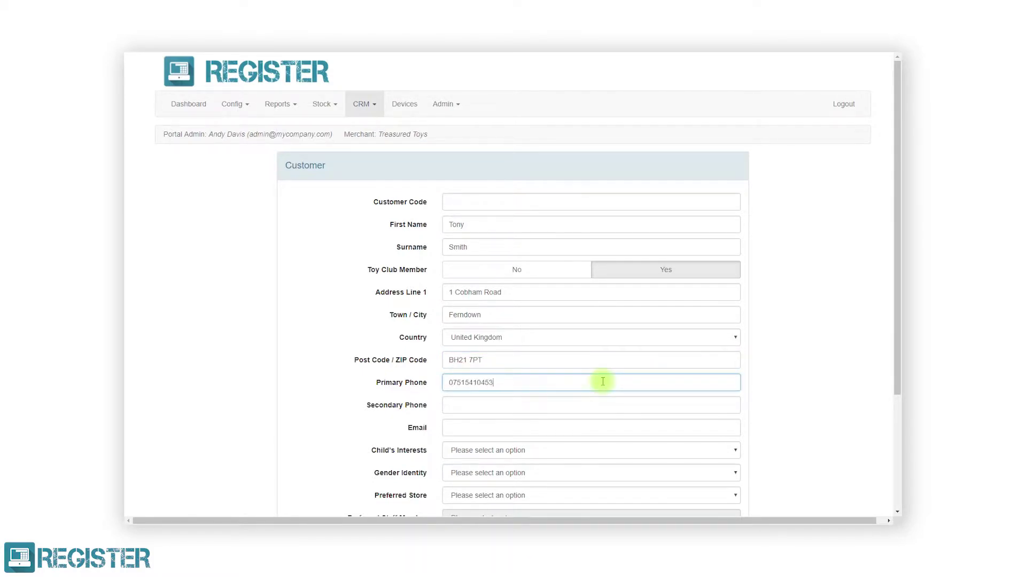
left_click(602, 406)
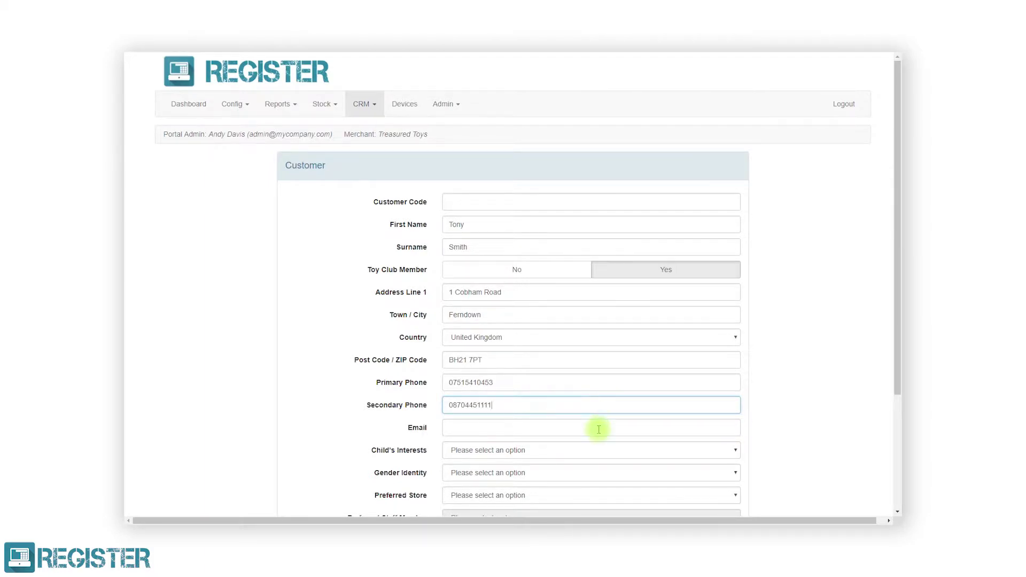
left_click(599, 429)
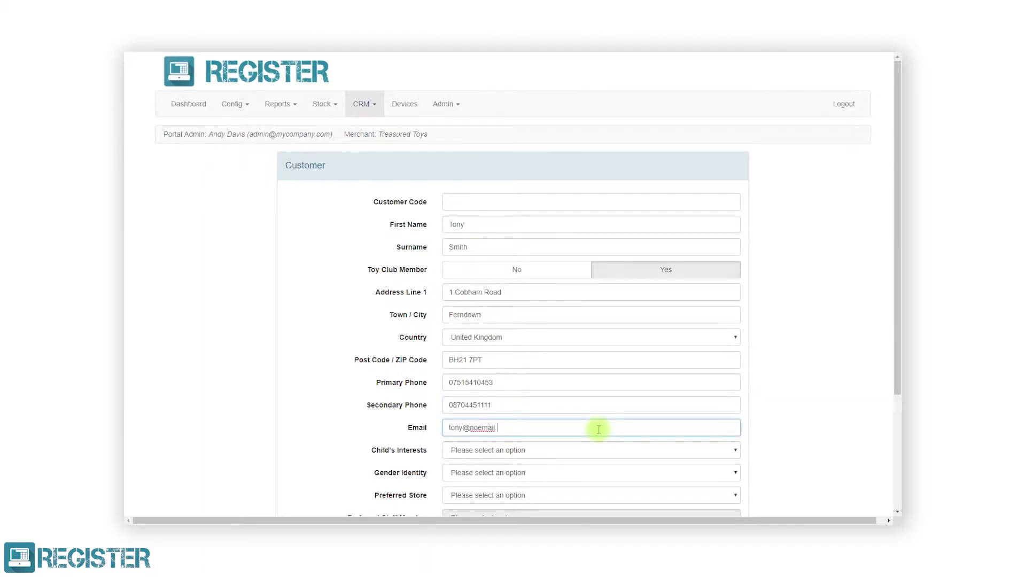
Choose Games & Jigsaws, Male, Mayfair Store (0001), staff 0002, date of birth, all consents Yes, then save.
left_click(597, 450)
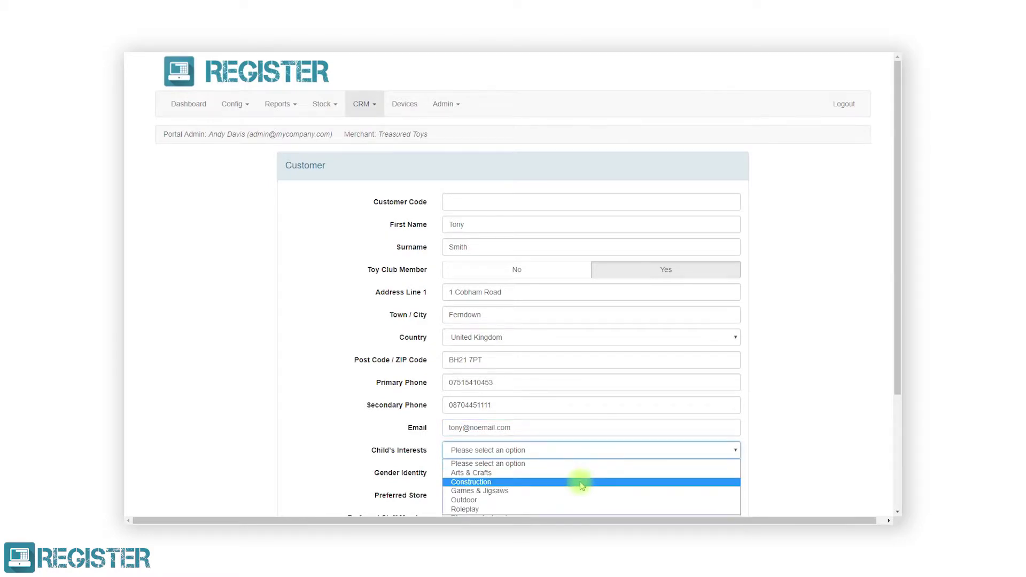
left_click(582, 490)
scroll(580, 484, "down", 3)
left_click(536, 320)
left_click(527, 348)
left_click(528, 339)
left_click(528, 356)
left_click(529, 362)
left_click(532, 383)
left_click(730, 382)
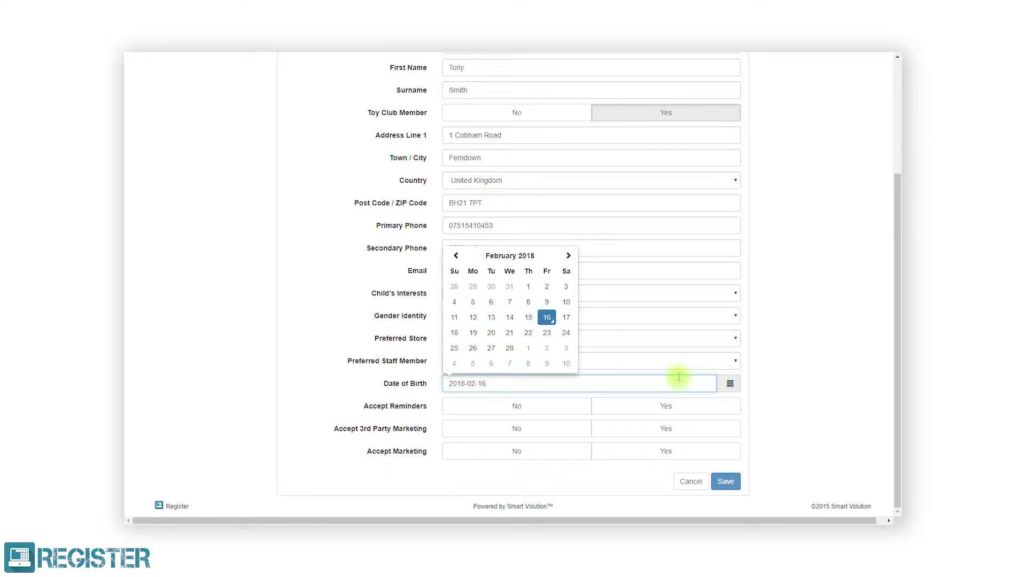
left_click(554, 319)
left_click(623, 405)
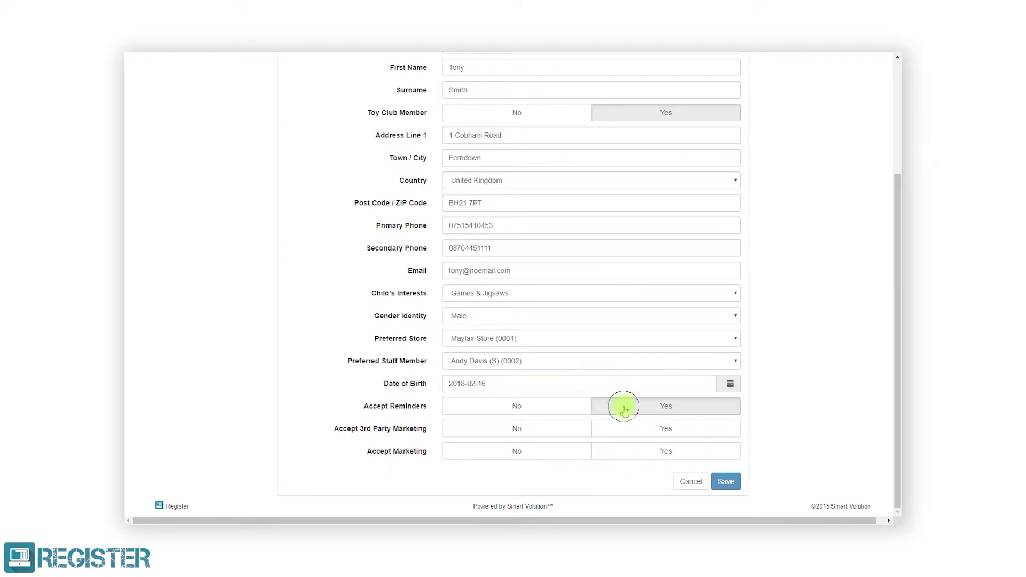
left_click(634, 429)
left_click(644, 453)
left_click(725, 482)
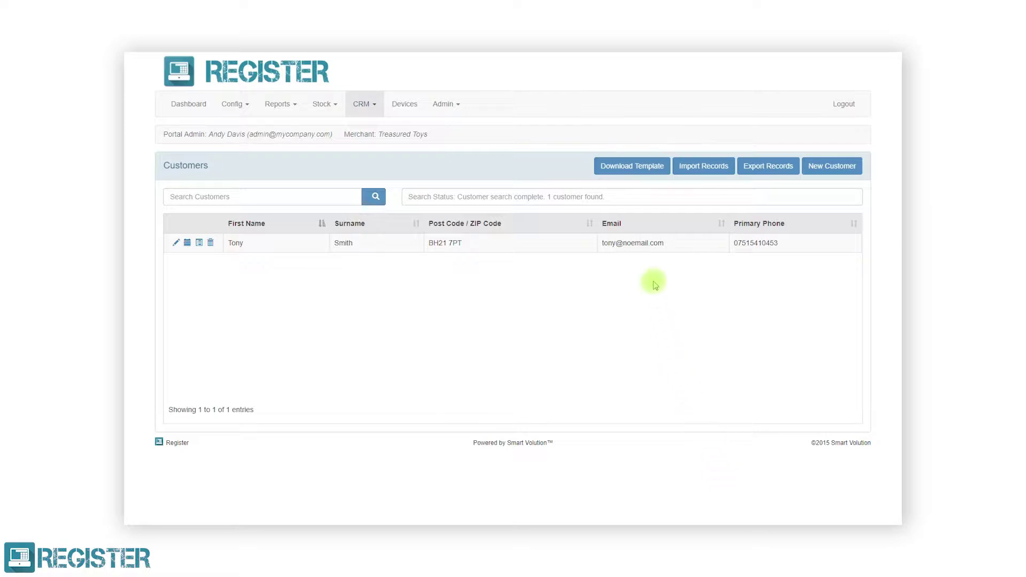
Download the customer template as an XLS file and open it in Excel past the format warning.
left_click(645, 166)
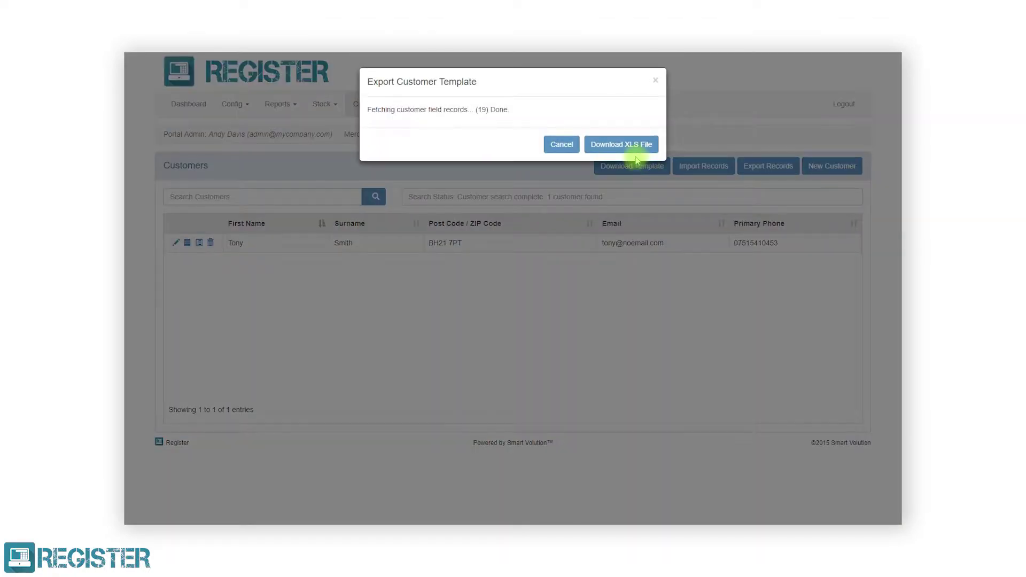
left_click(629, 142)
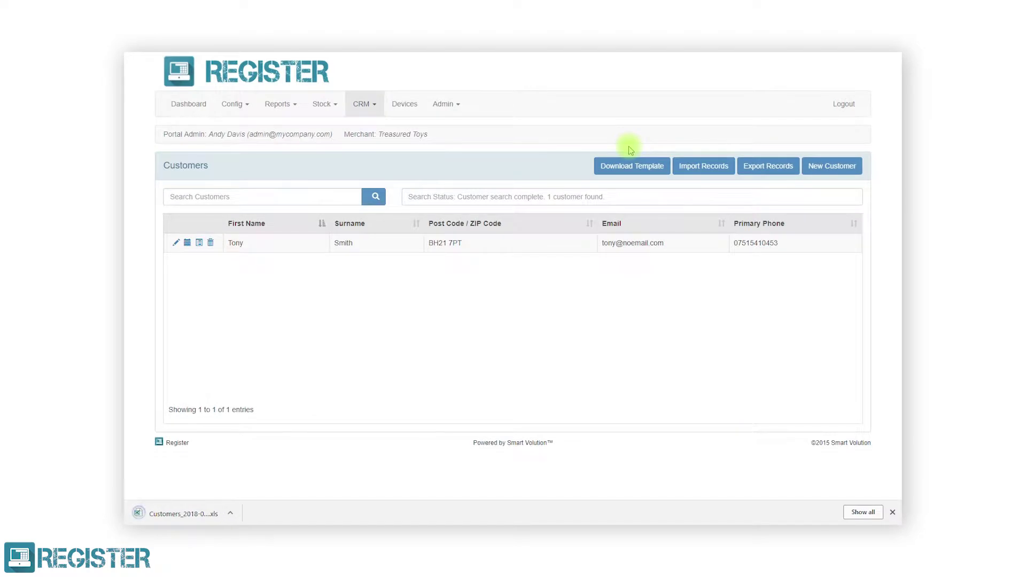
left_click(182, 514)
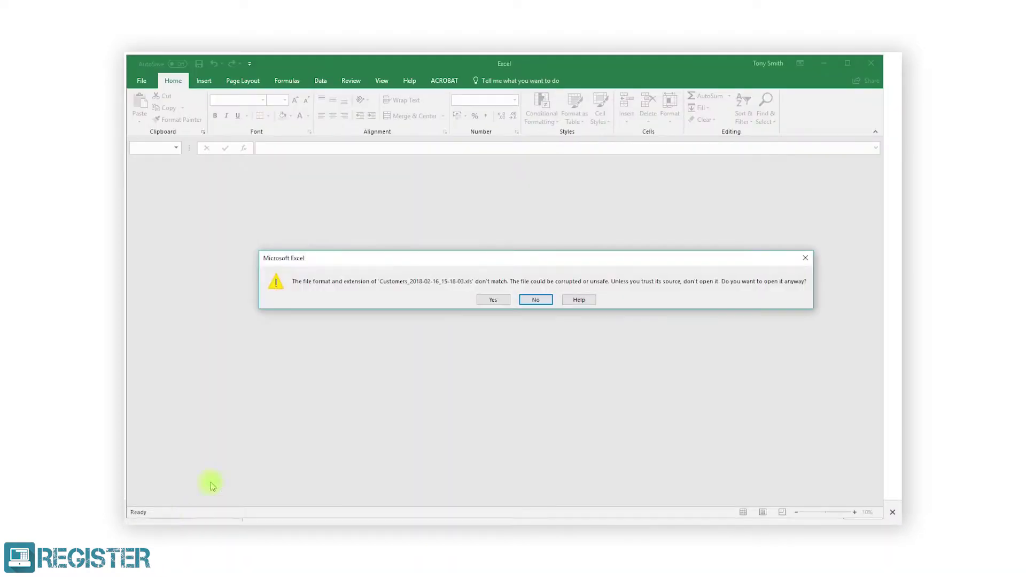
left_click(499, 301)
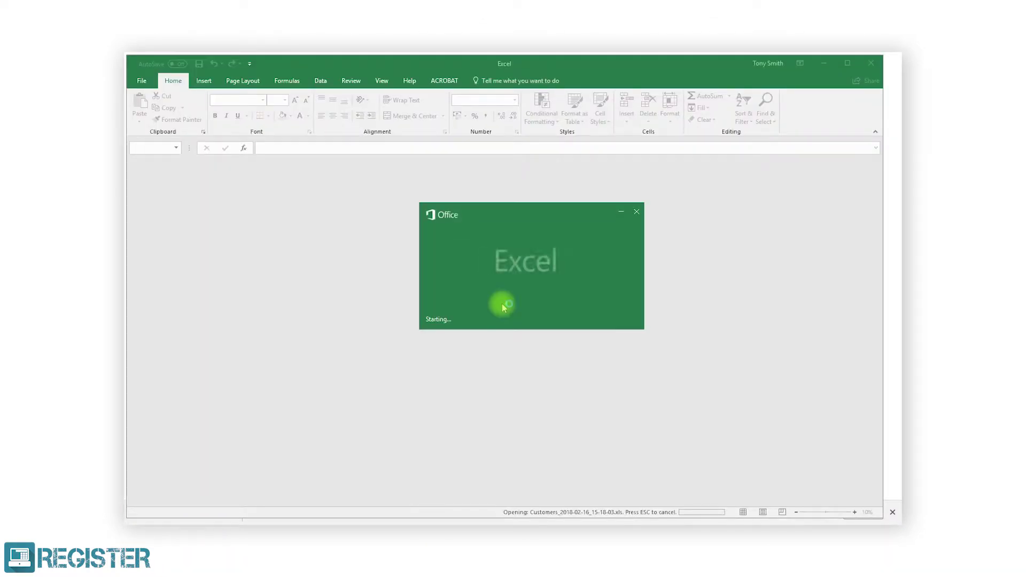
Enable editing, autofit columns, and fill row 2: Import Yes, customer's name, Toy Club No, address, United Kingdom.
left_click(559, 99)
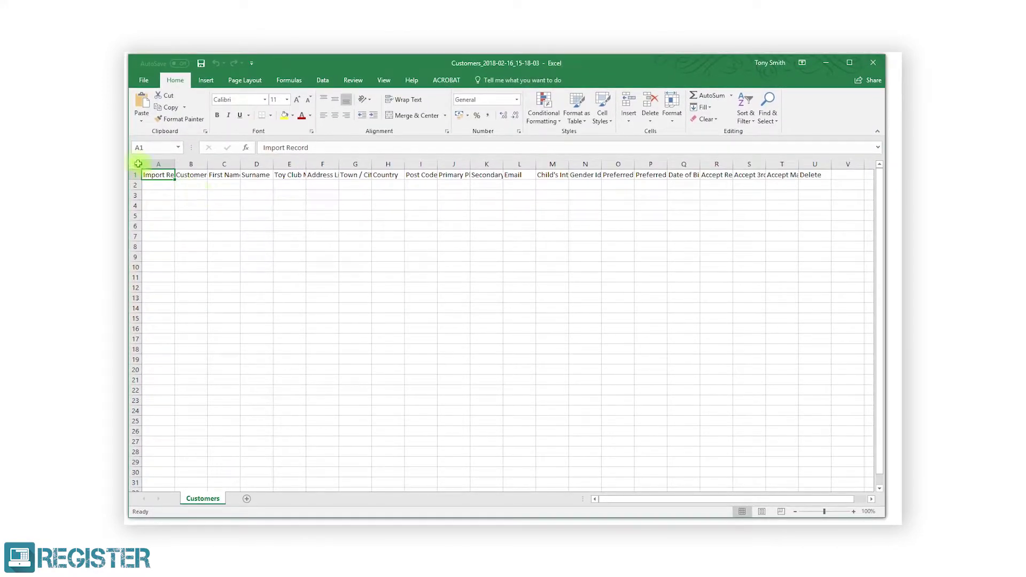
left_click(137, 164)
double_click(176, 163)
left_click(179, 185)
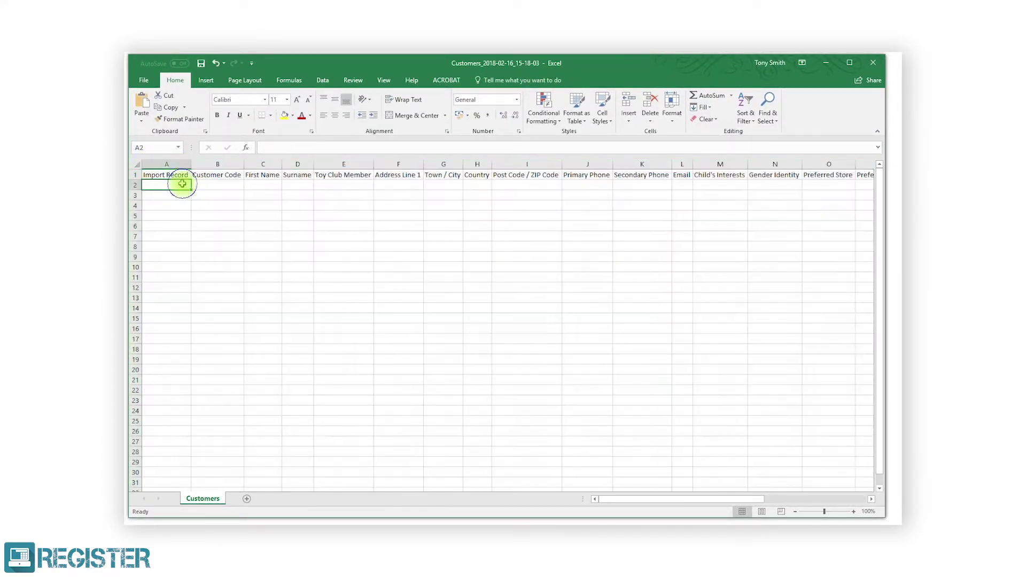
type("Yes")
key("Tab")
key("Tab")
key("Tab")
key("Tab")
type("No")
key("Tab")
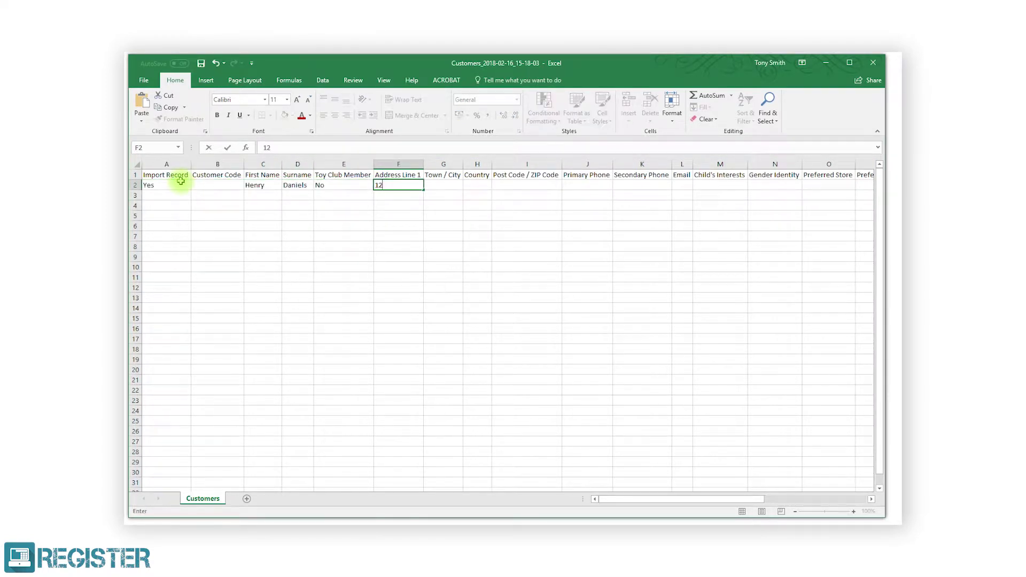
key("Tab")
type("Bournemouth")
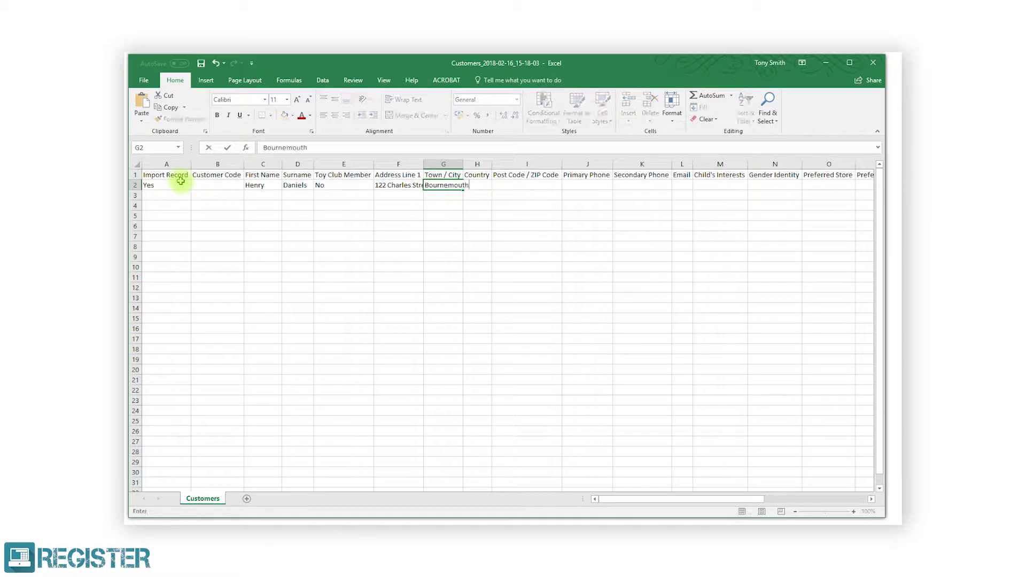
key("Tab")
type("United Kingdsom")
key("BackSpace")
key("BackSpace")
key("BackSpace")
type("om")
key("Tab")
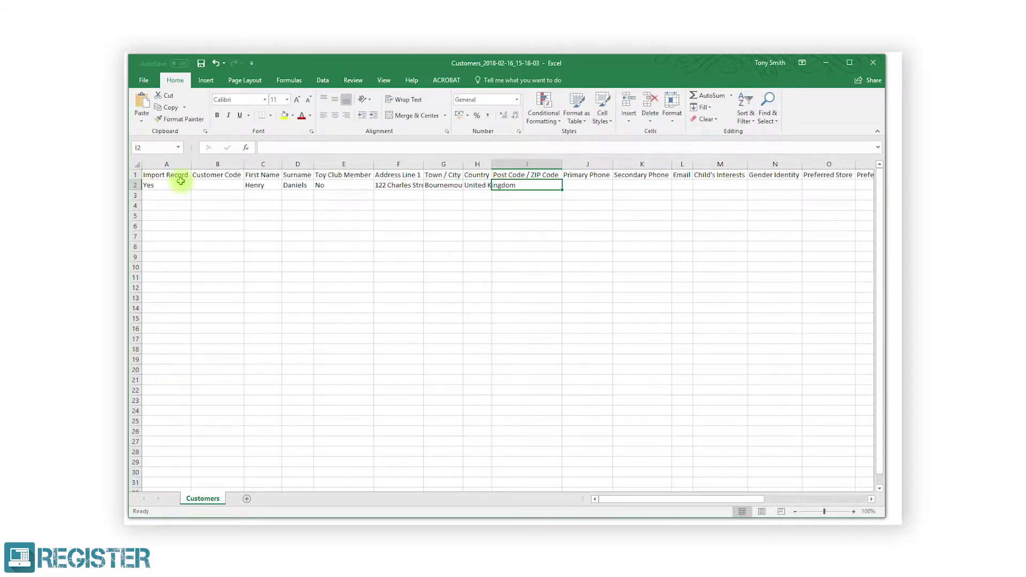
Complete the row with the post code, Male, store 001, staff 002 and Yes for the consent columns.
type("BH1 5QW")
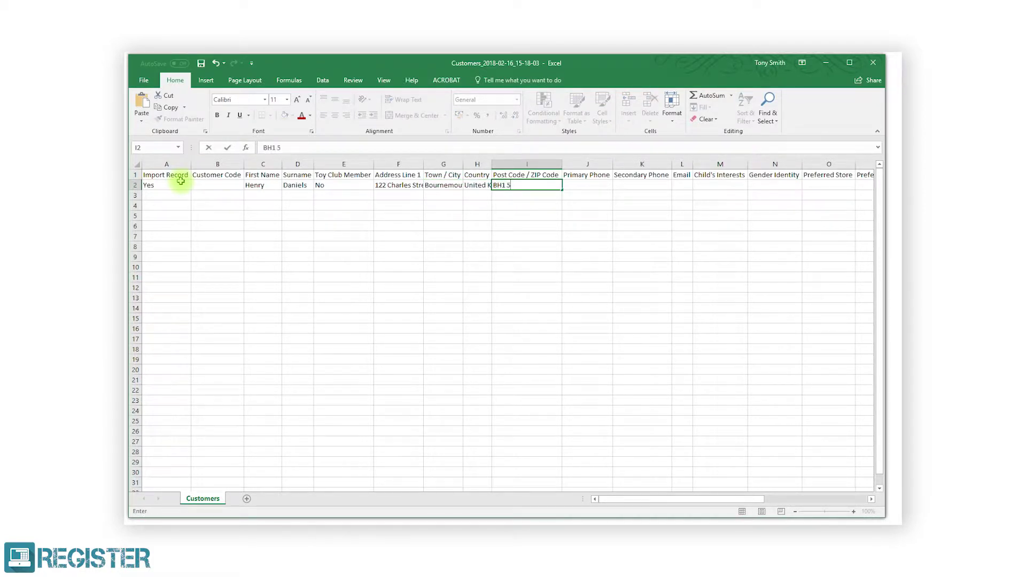
key("Tab")
key("Tab")
key("Tab")
key("Tab")
key("Tab")
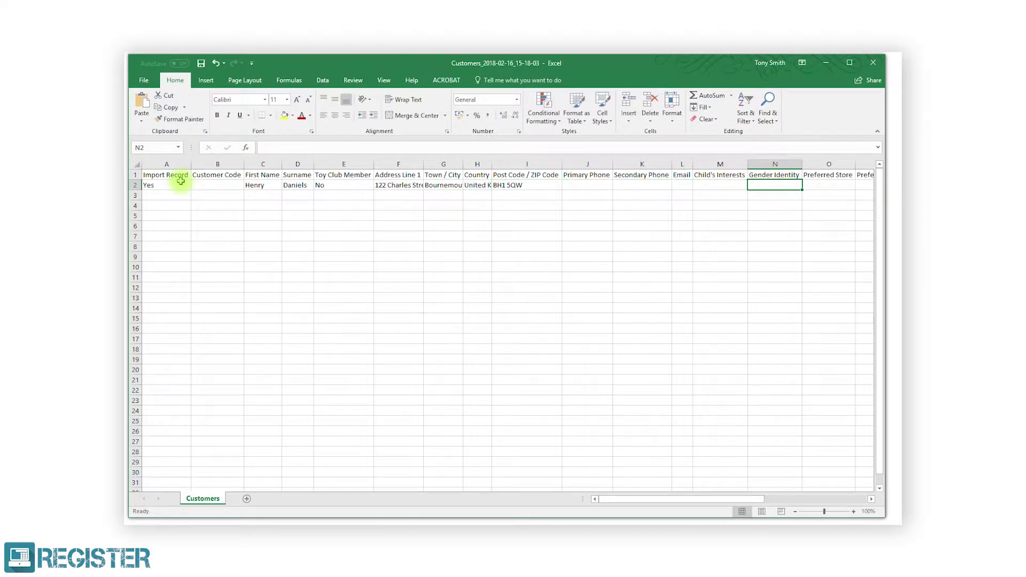
type("Male")
key("Tab")
type("001")
key("Tab")
type("002")
key("Tab")
key("Tab")
type("Yes")
key("Tab")
type("Yes")
key("Tab")
type("Yes")
key("Tab")
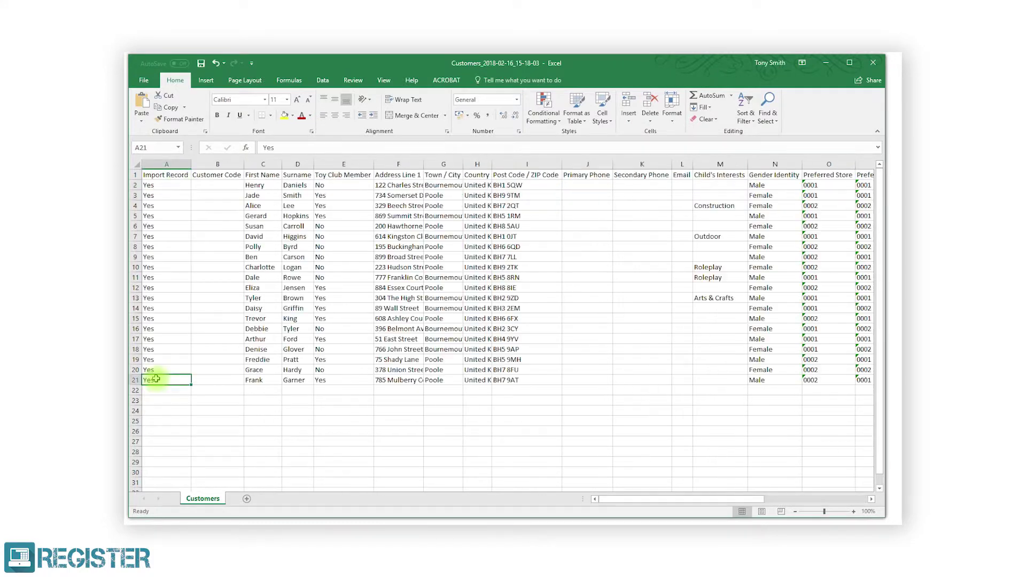
Save a copy to the Desktop as 'Customer Import Template', choosing its file format.
left_click(144, 81)
left_click(147, 177)
left_click(401, 120)
left_click(160, 156)
type("Customer Import Template")
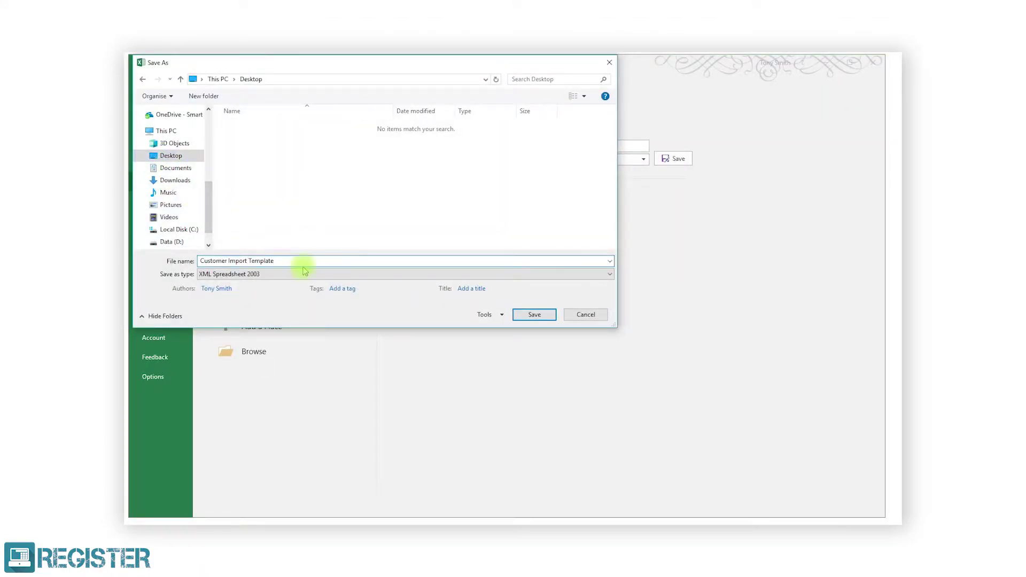
left_click(305, 271)
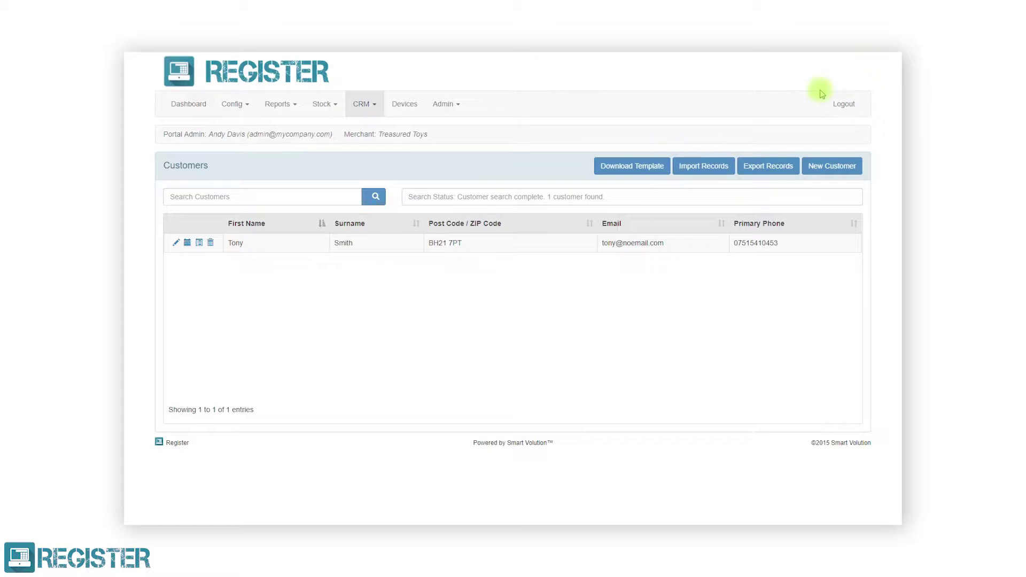
Import the 20 records from Customer Import Template, then start exporting all customer records.
left_click(684, 169)
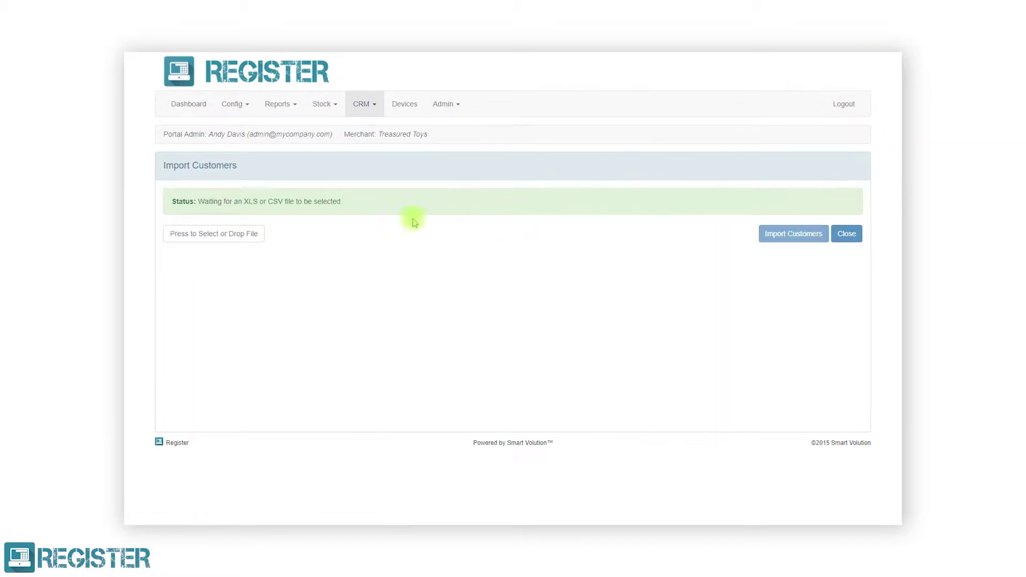
left_click(236, 238)
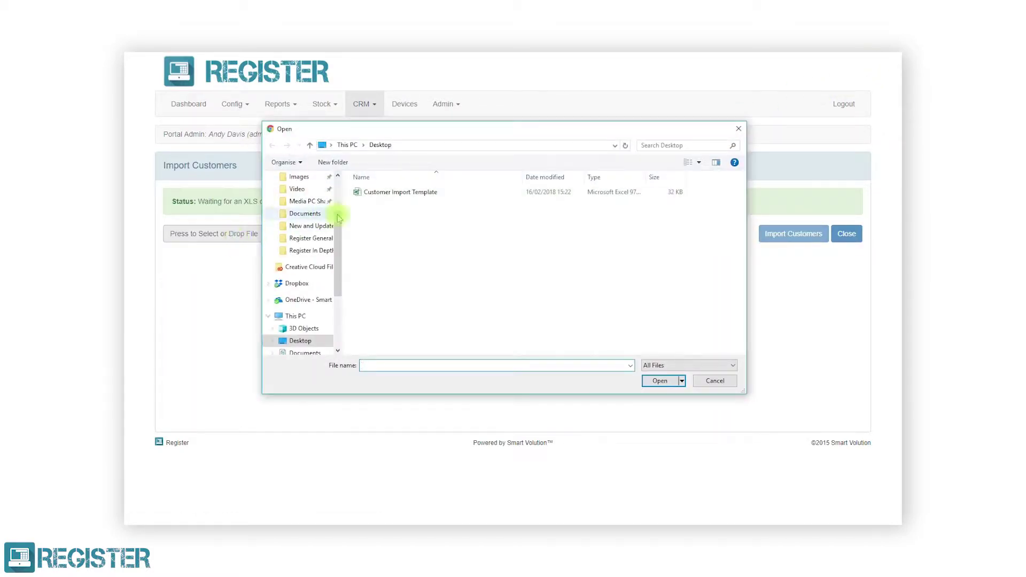
left_click(380, 192)
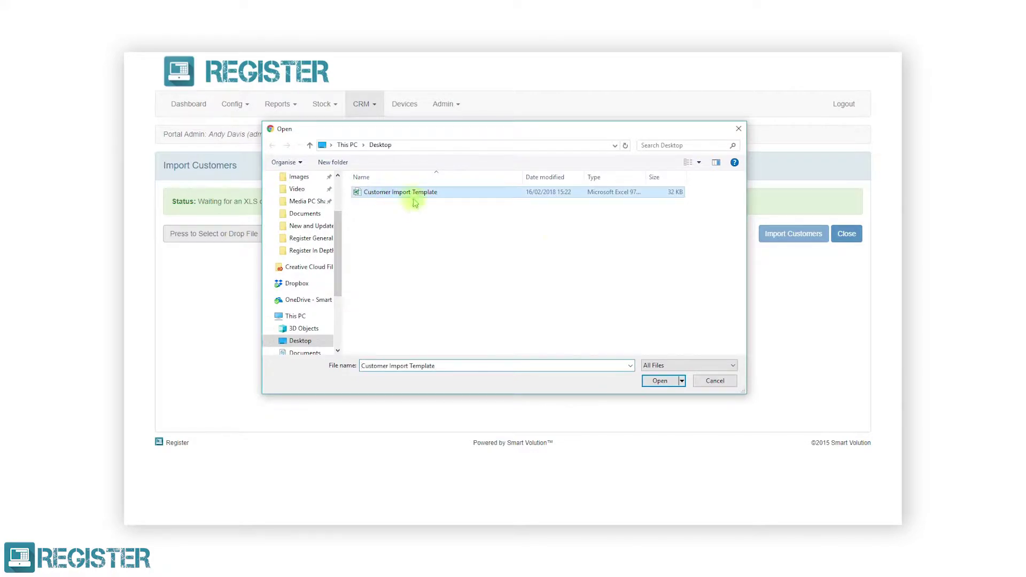
left_click(659, 380)
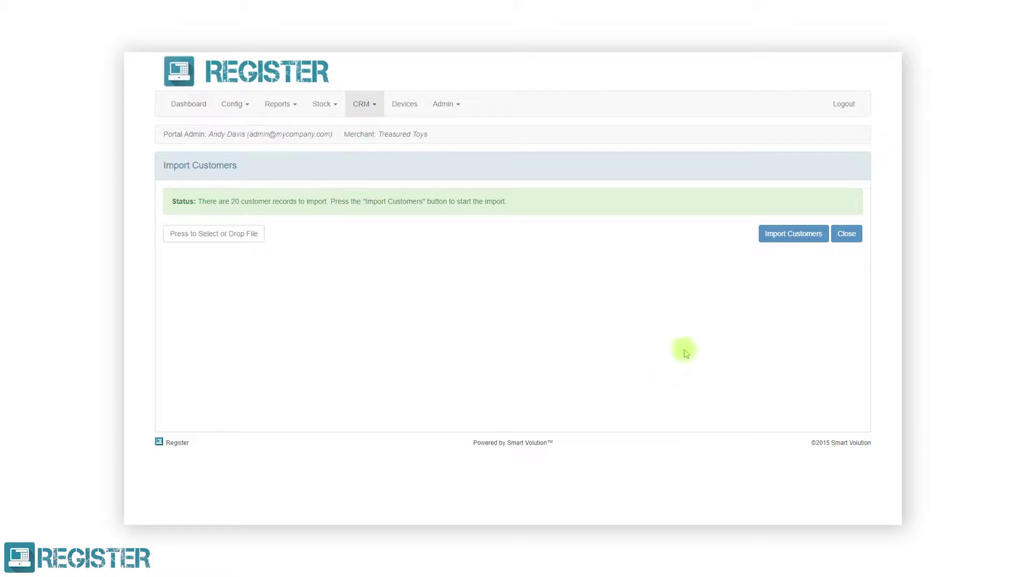
left_click(775, 239)
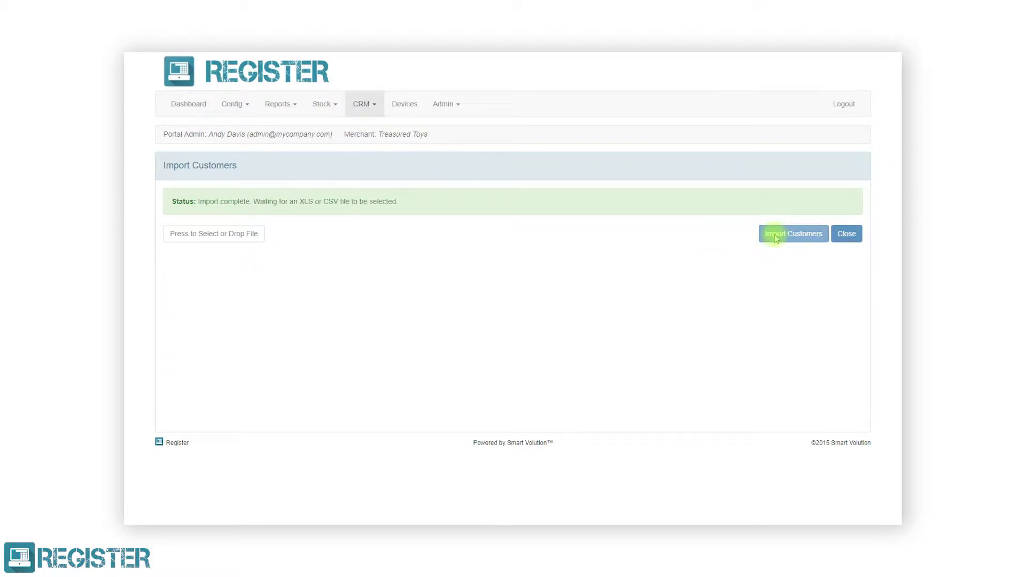
left_click(842, 235)
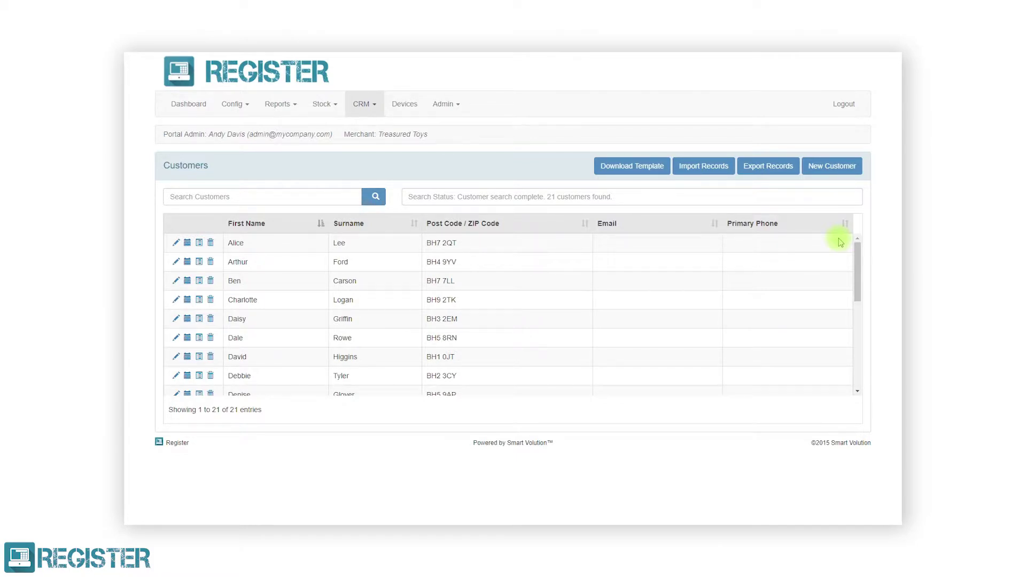
left_click(770, 167)
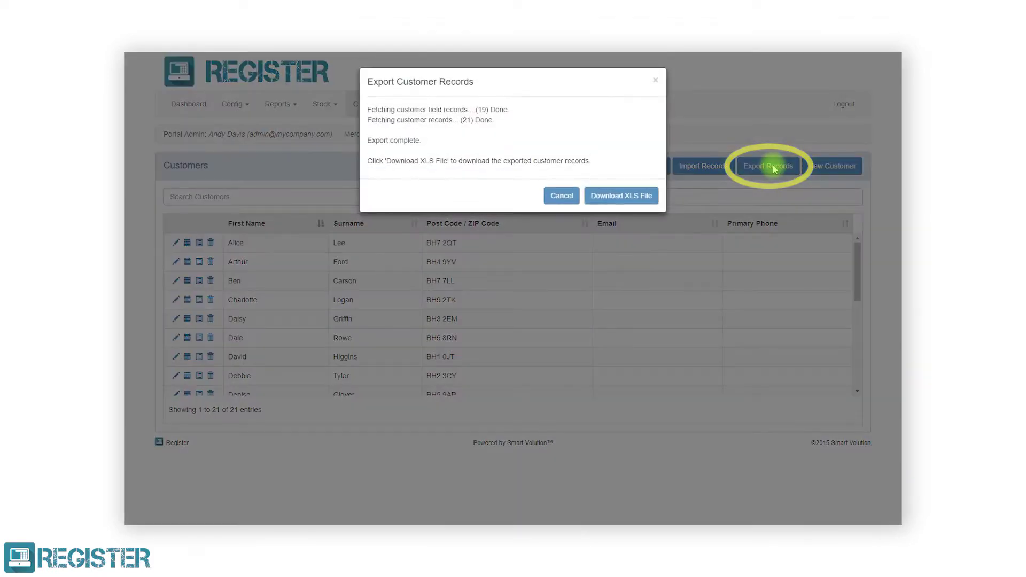
Download the export as Customers_2018-02-16_15-23-34.xls and open it in Excel past the warning.
left_click(646, 192)
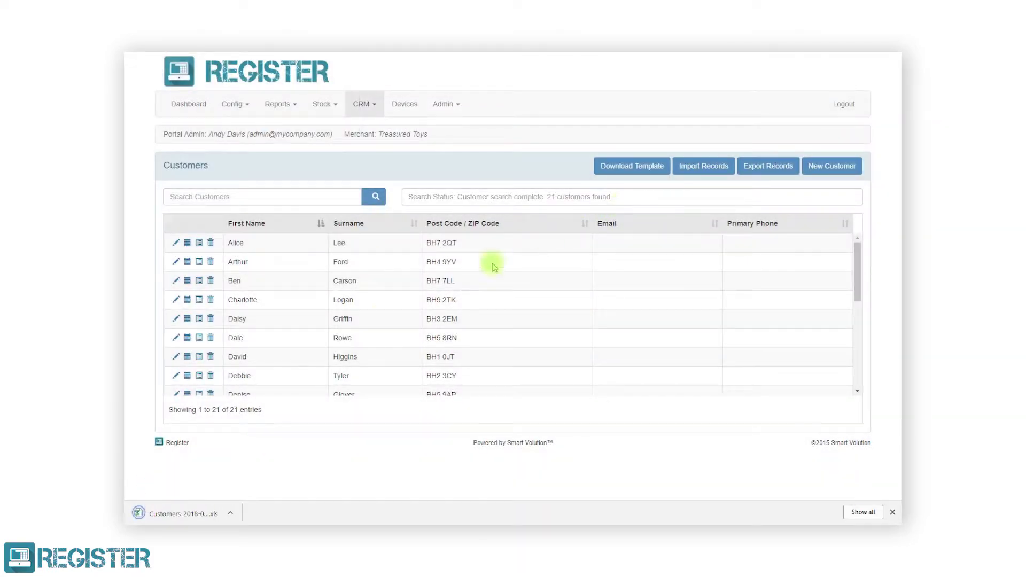
left_click(169, 512)
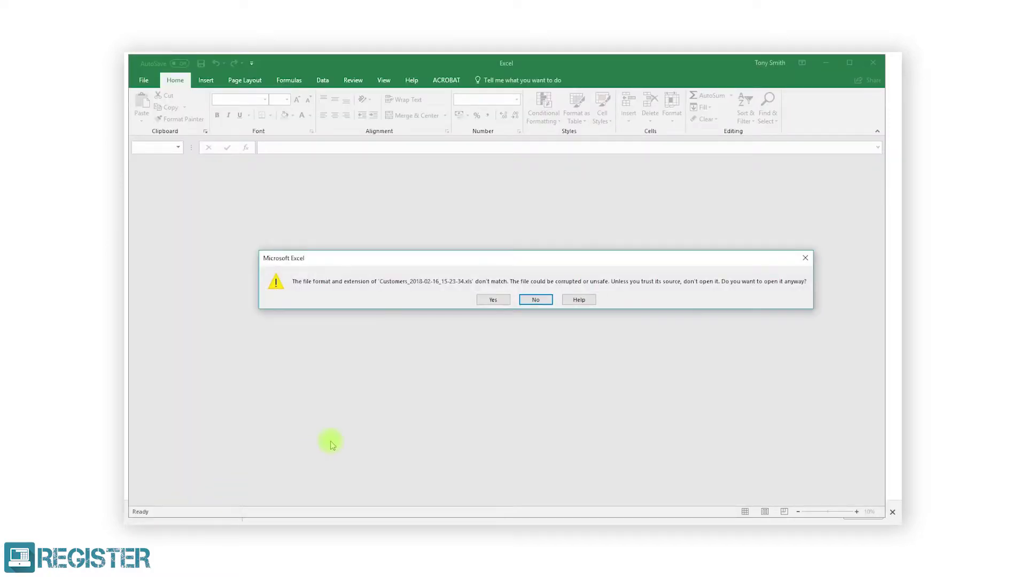
left_click(496, 300)
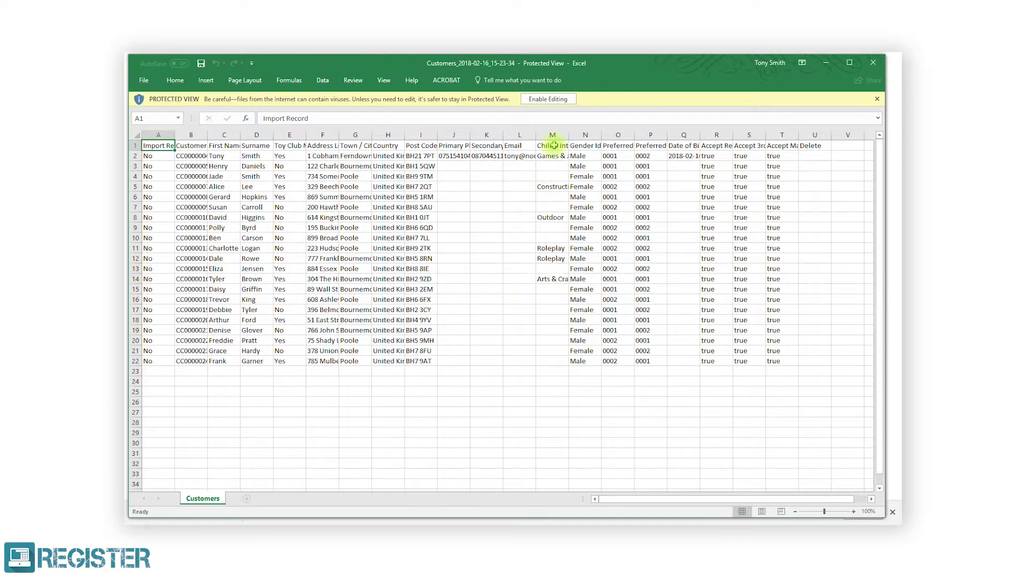
Enable editing, autofit all columns, and enter Yes in cells A9 and E9.
left_click(544, 98)
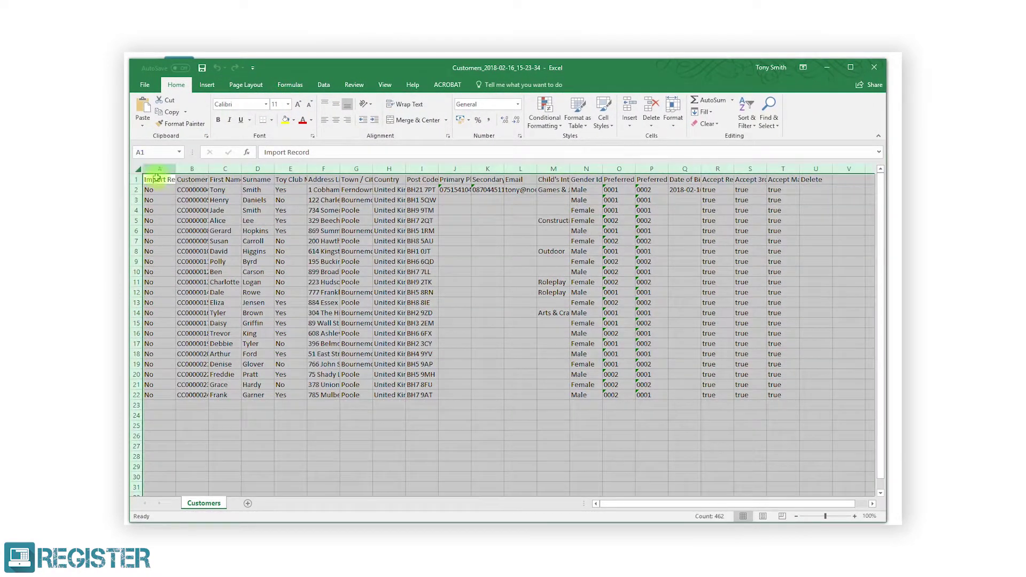
left_click(138, 168)
double_click(177, 169)
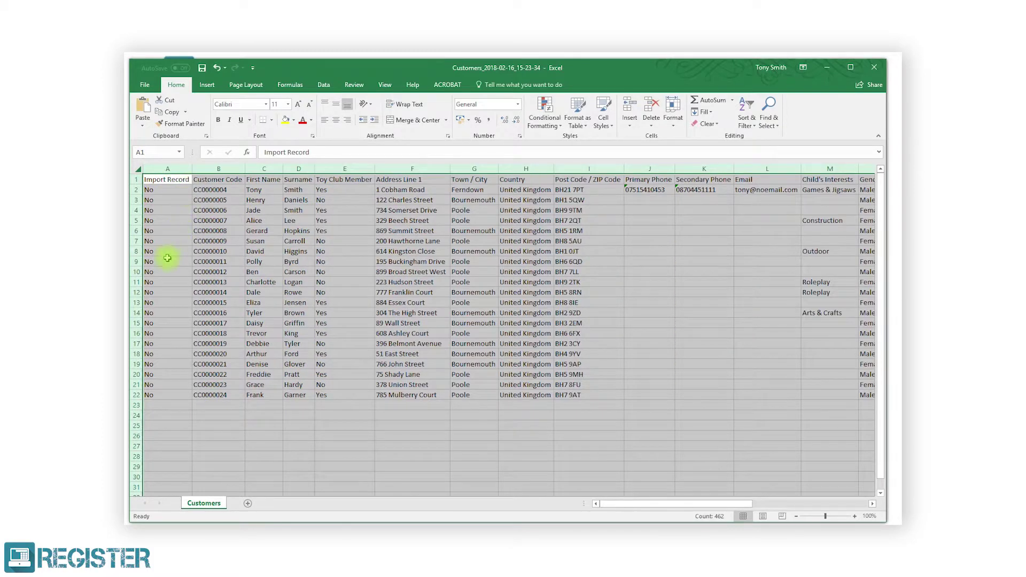
left_click(160, 261)
type("Yes")
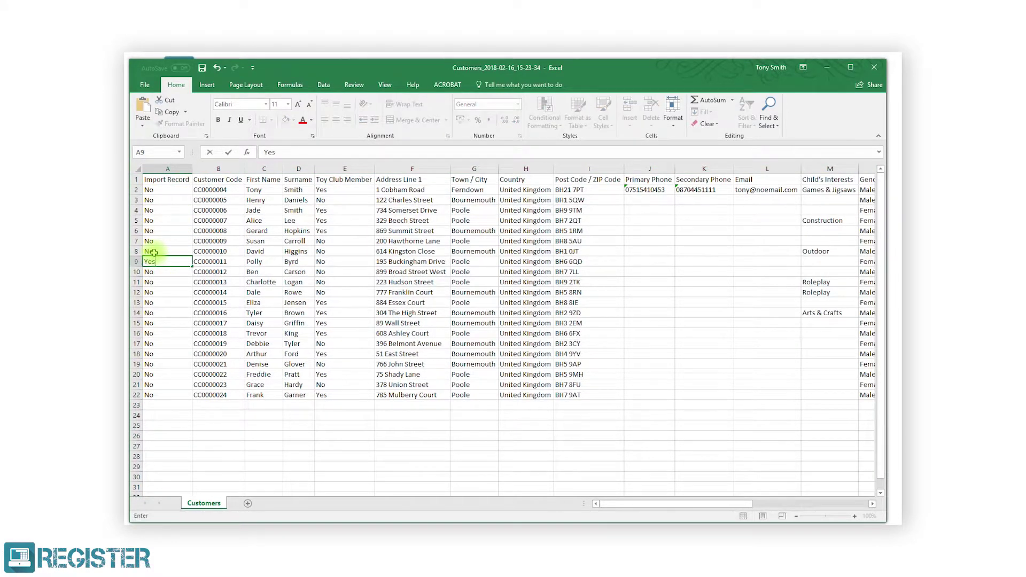
key("Tab")
key("Tab")
key("Tab")
key("Tab")
type("Yes")
key("Down")
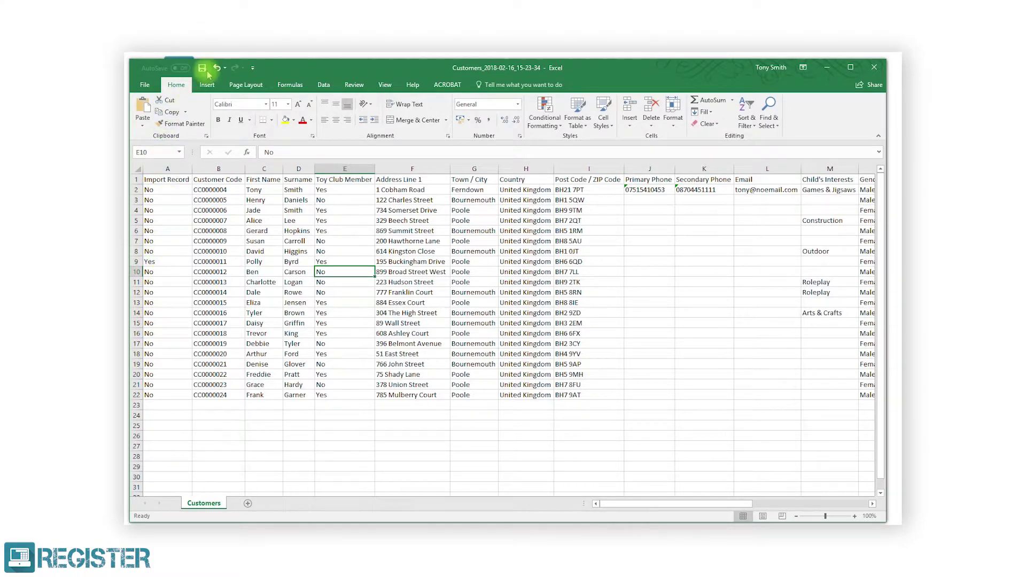
Save over the export as an Excel 97-2003 Workbook, replacing the file, and close Excel.
left_click(149, 84)
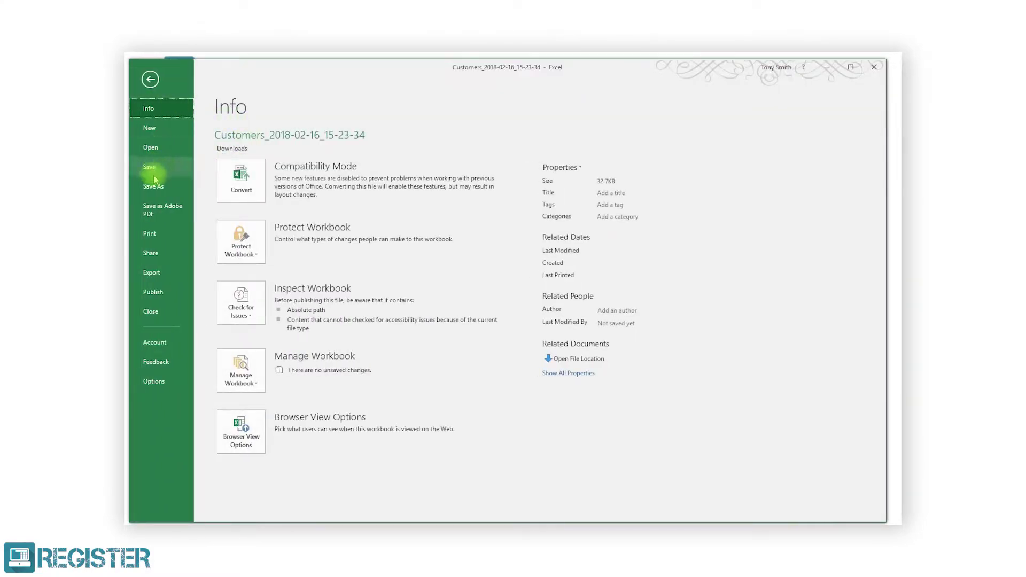
left_click(154, 185)
left_click(434, 167)
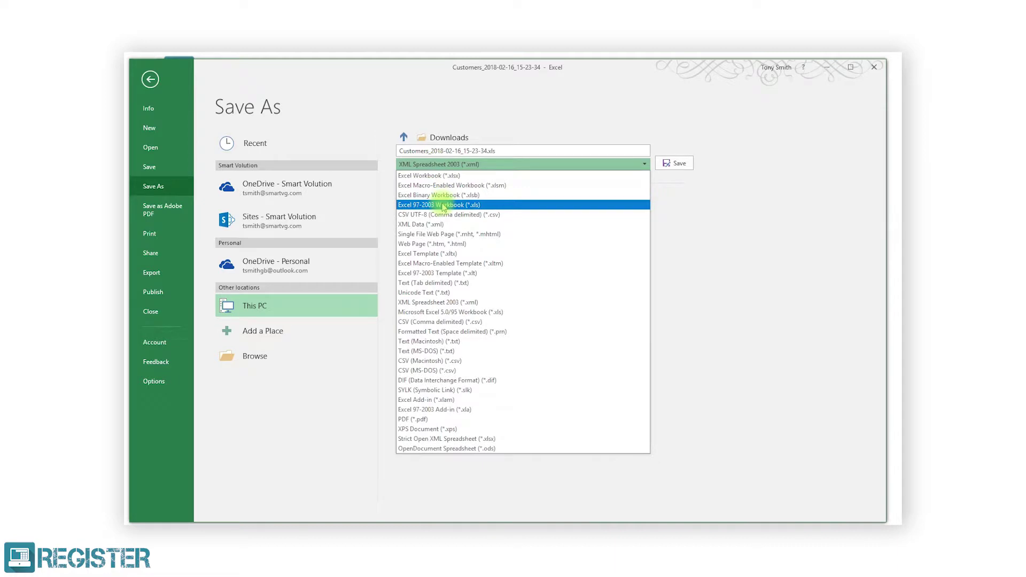
left_click(443, 201)
left_click(675, 164)
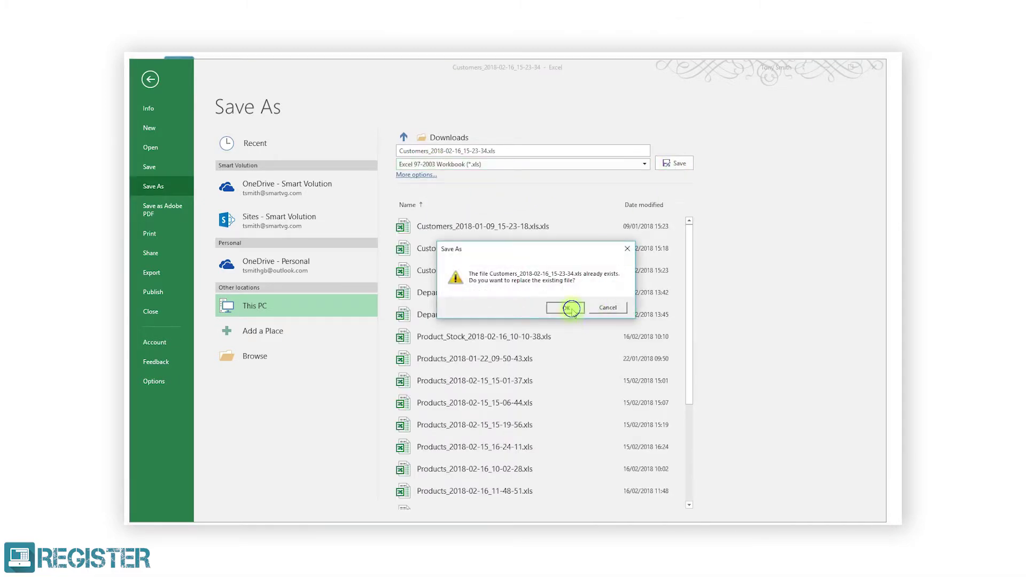
left_click(570, 306)
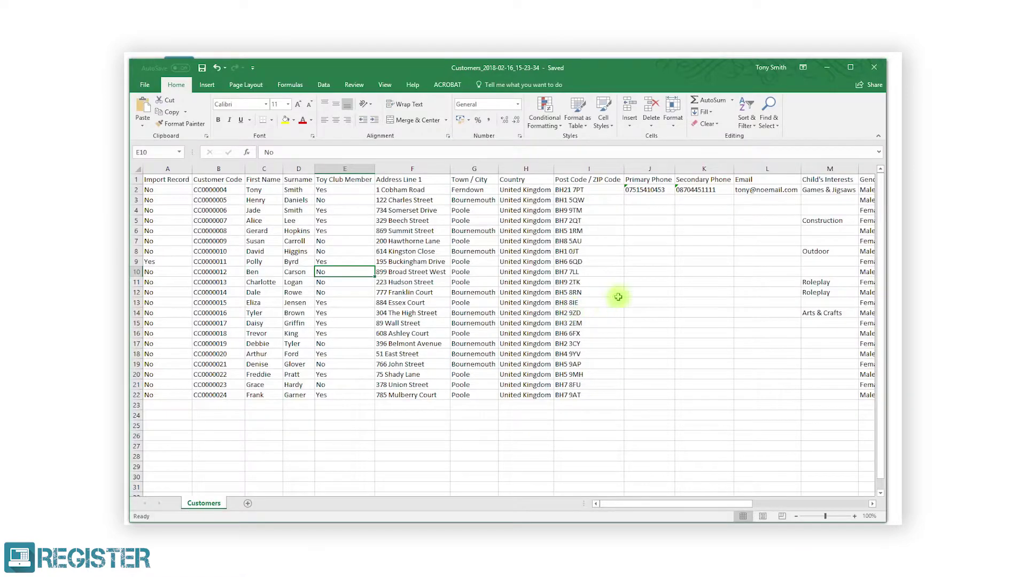
left_click(873, 68)
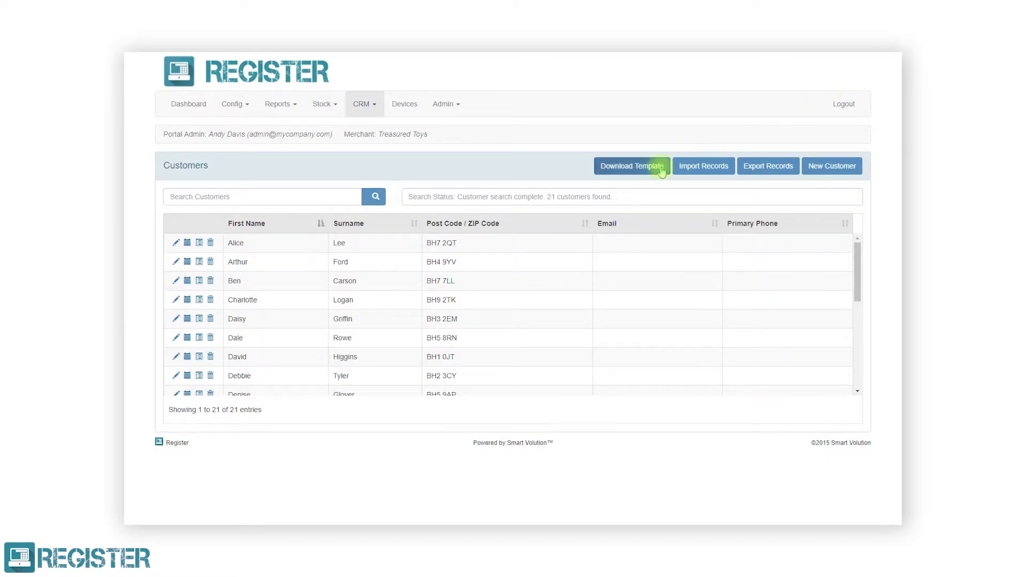
Edit the fourth customer's record, set Toy Club Member to Yes, and save it.
left_click(177, 300)
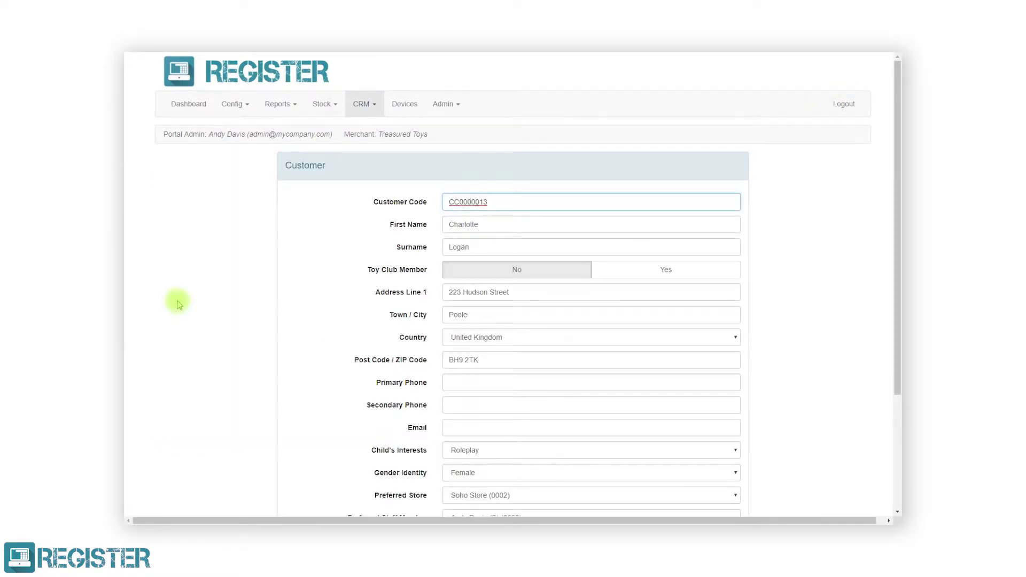
left_click(624, 276)
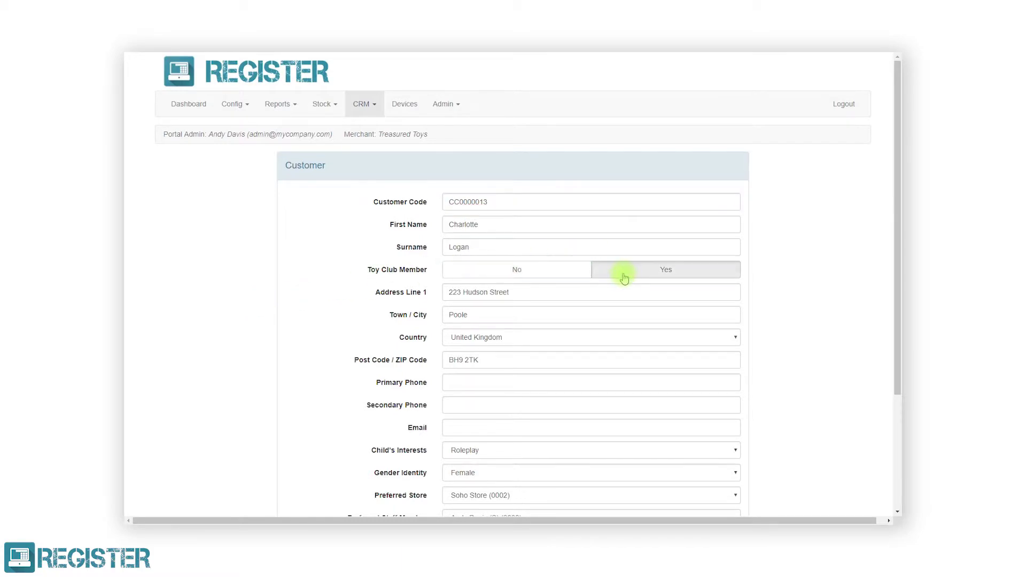
scroll(624, 278, "down", 3)
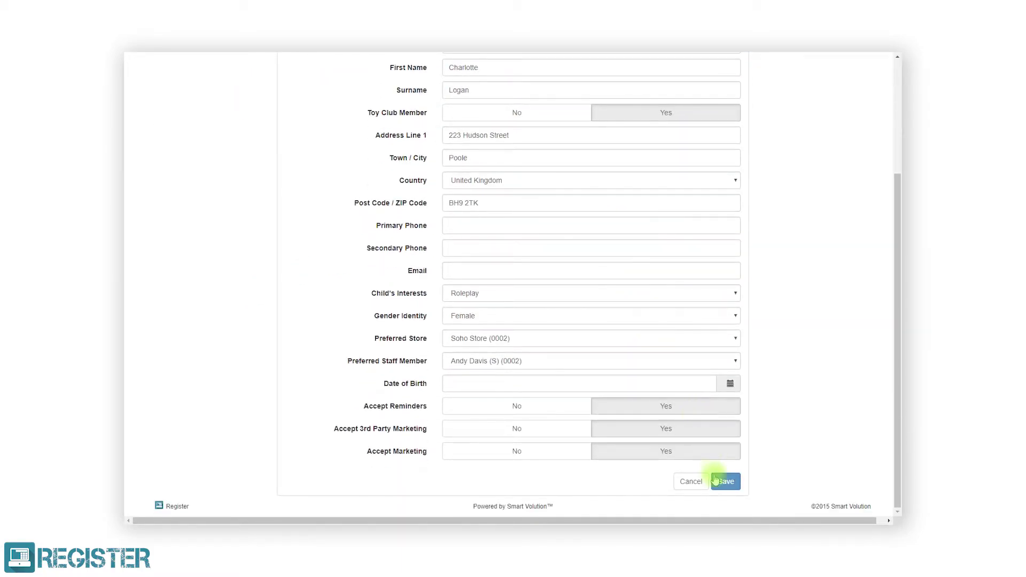
left_click(717, 481)
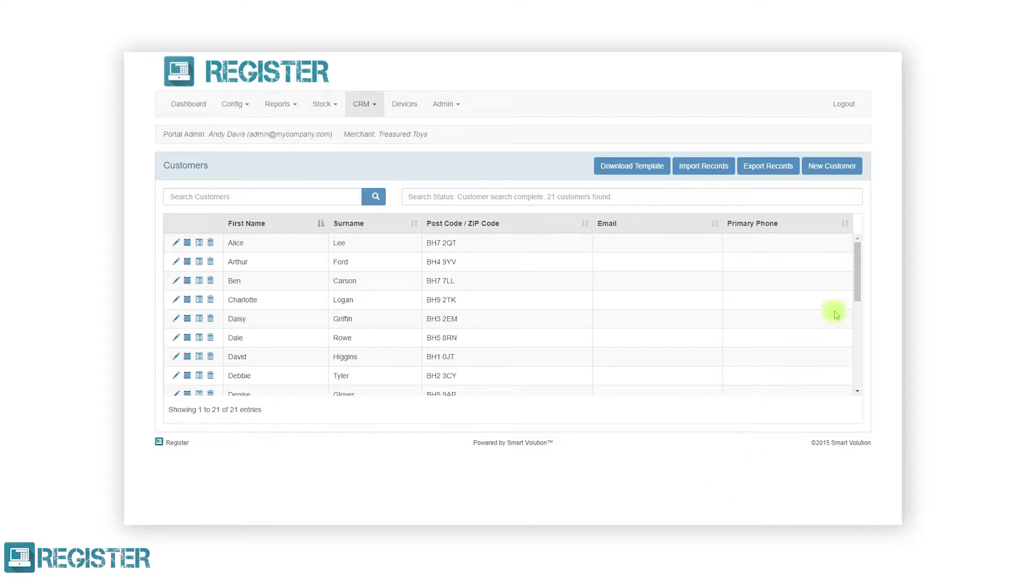
left_click_drag(854, 279, 855, 389)
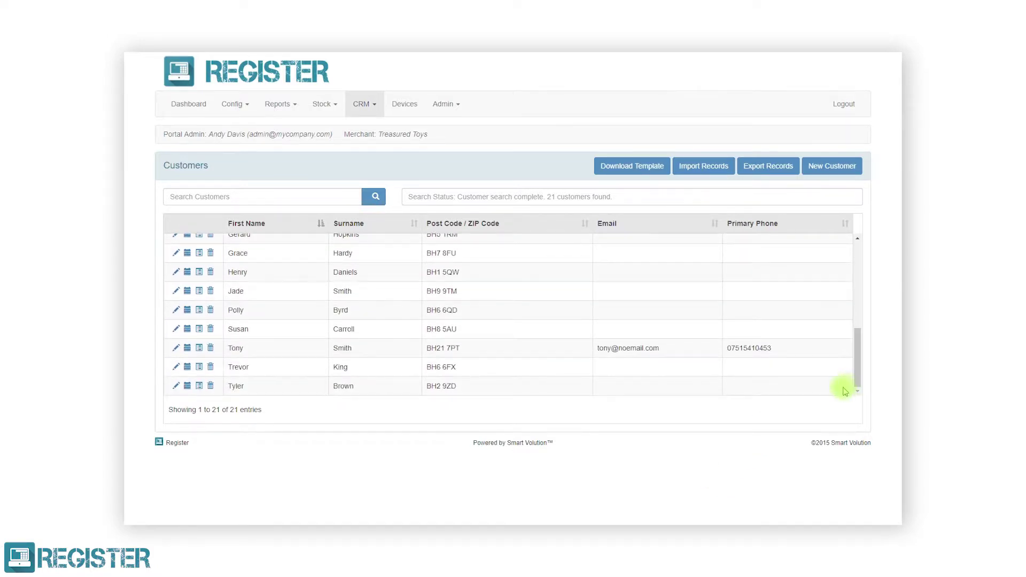
Open the appointments of the customer who has an e-mail address and phone number.
left_click(186, 348)
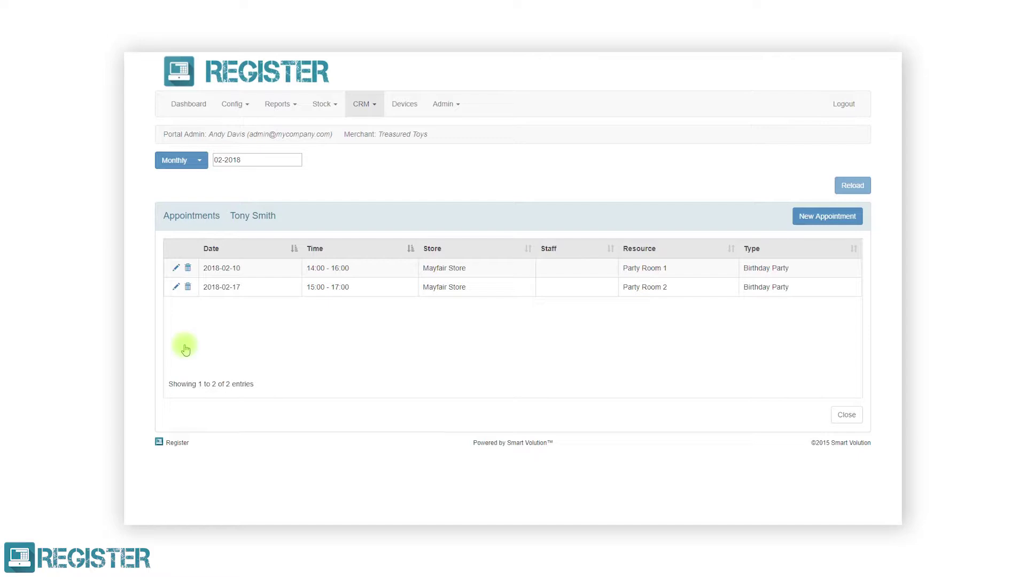
Switch the appointments period from Monthly to Yearly 2018 and reload the list.
left_click(198, 163)
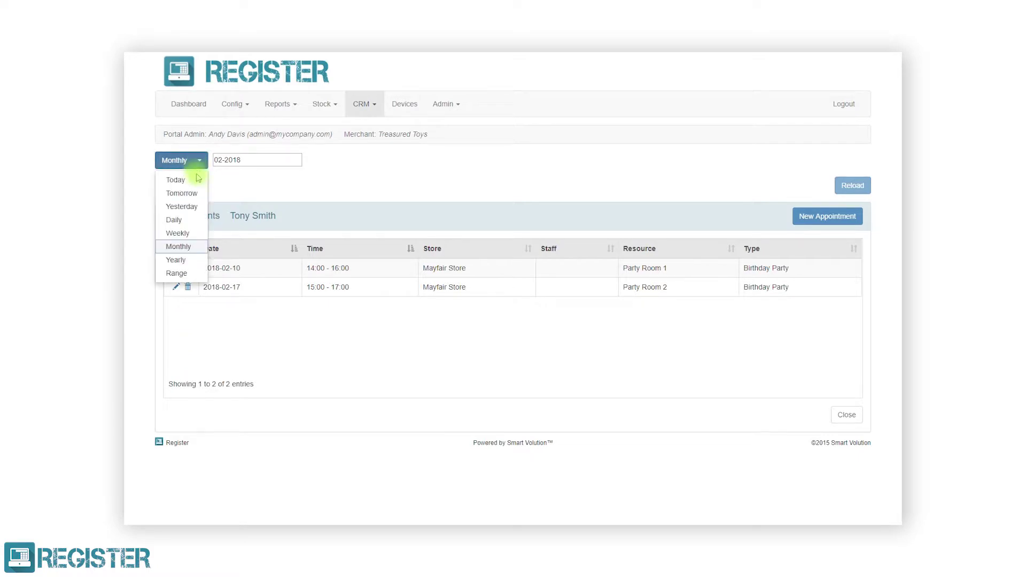
left_click(176, 260)
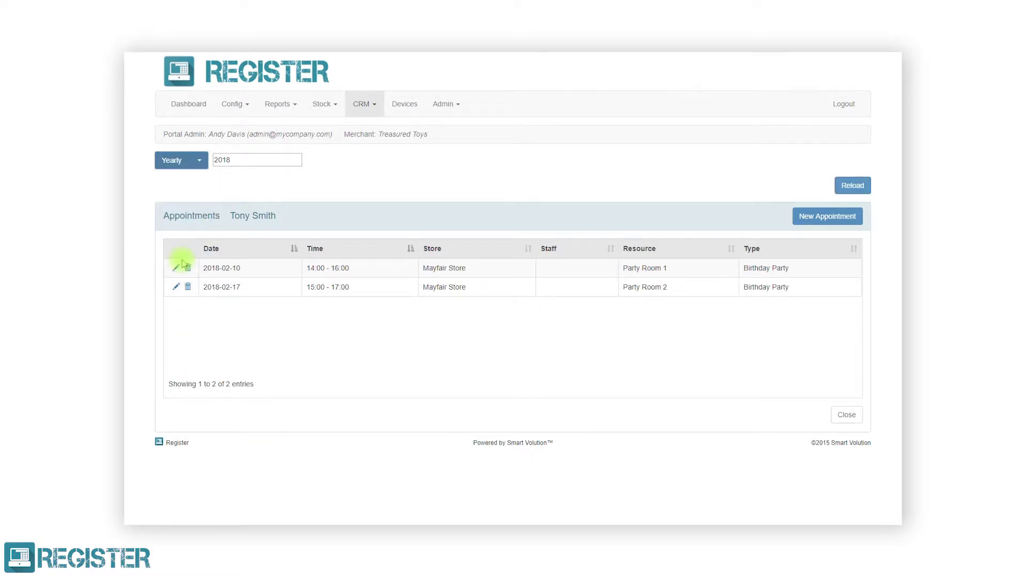
left_click(852, 187)
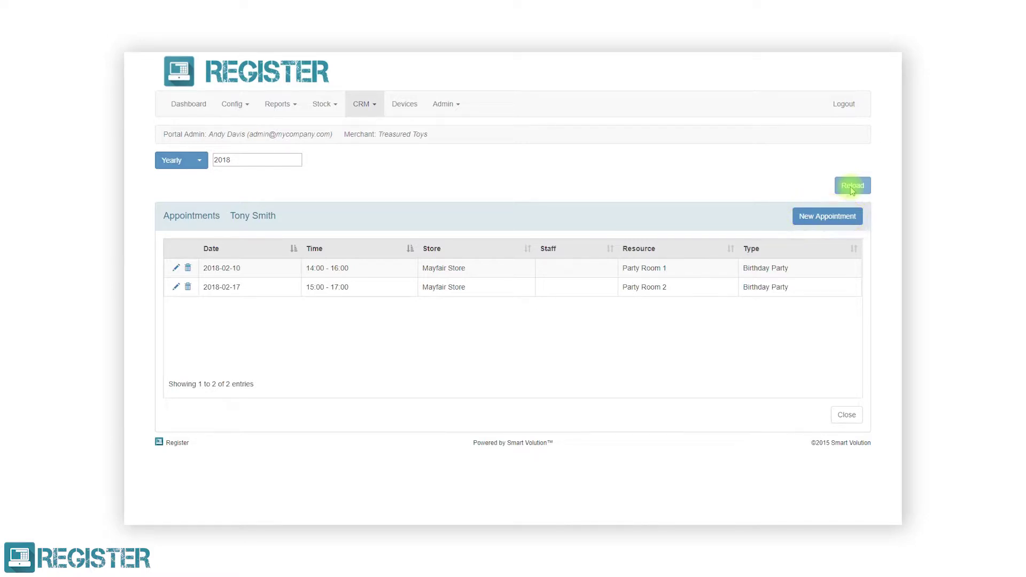
Start a new appointment for 16 March 2018 at 12:00 lasting 2 hours.
left_click(827, 216)
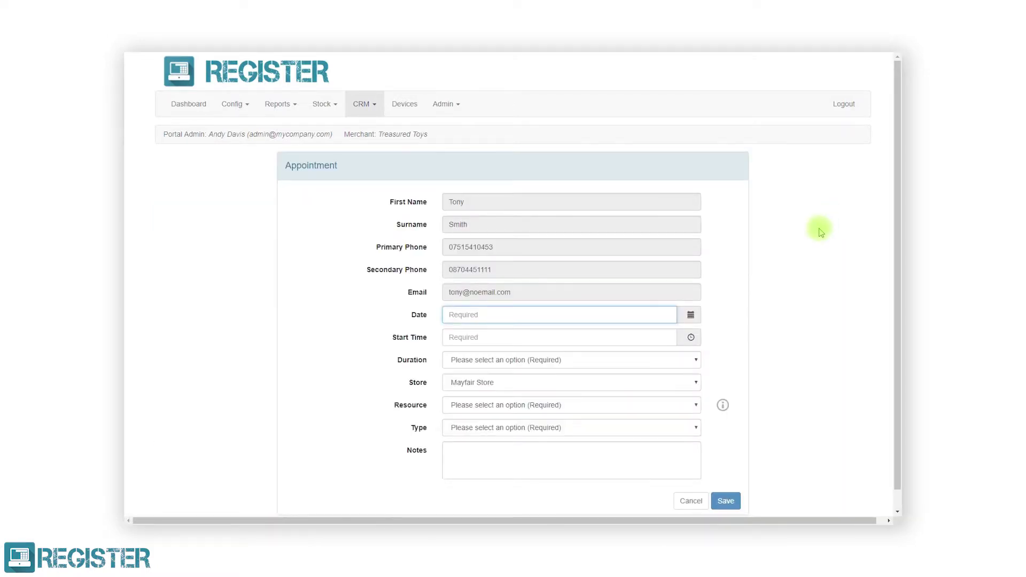
left_click(691, 316)
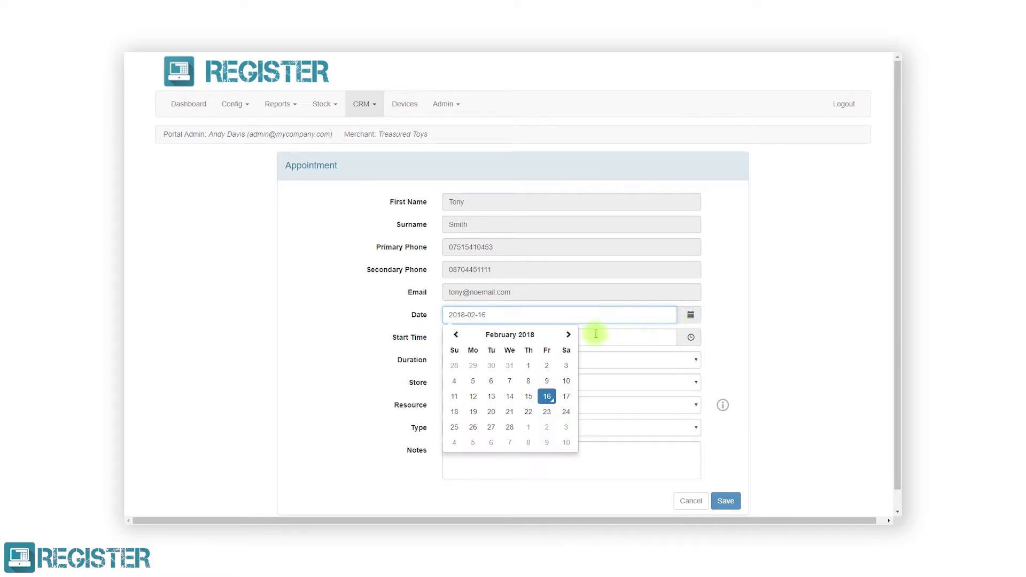
left_click(567, 335)
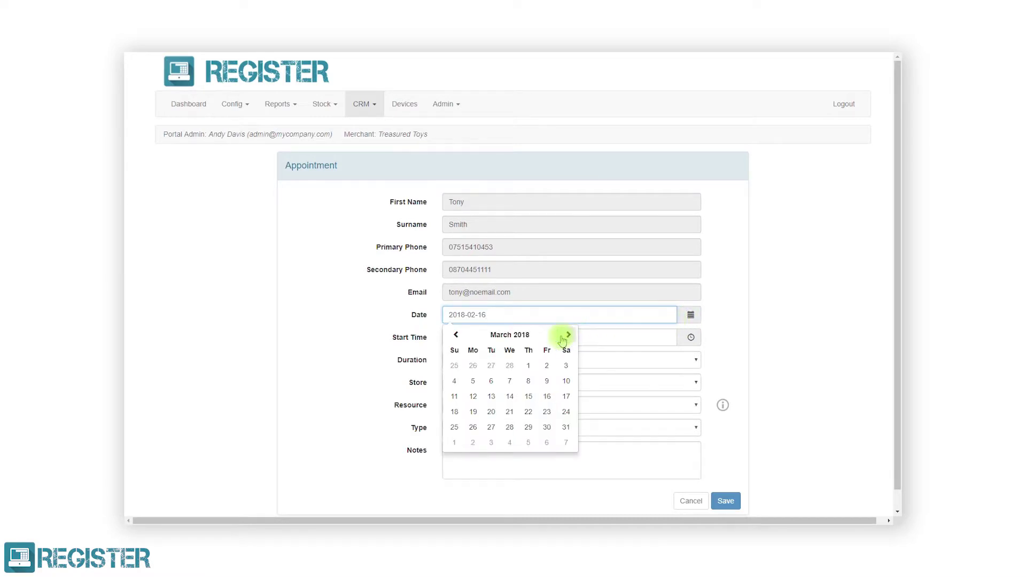
left_click(543, 400)
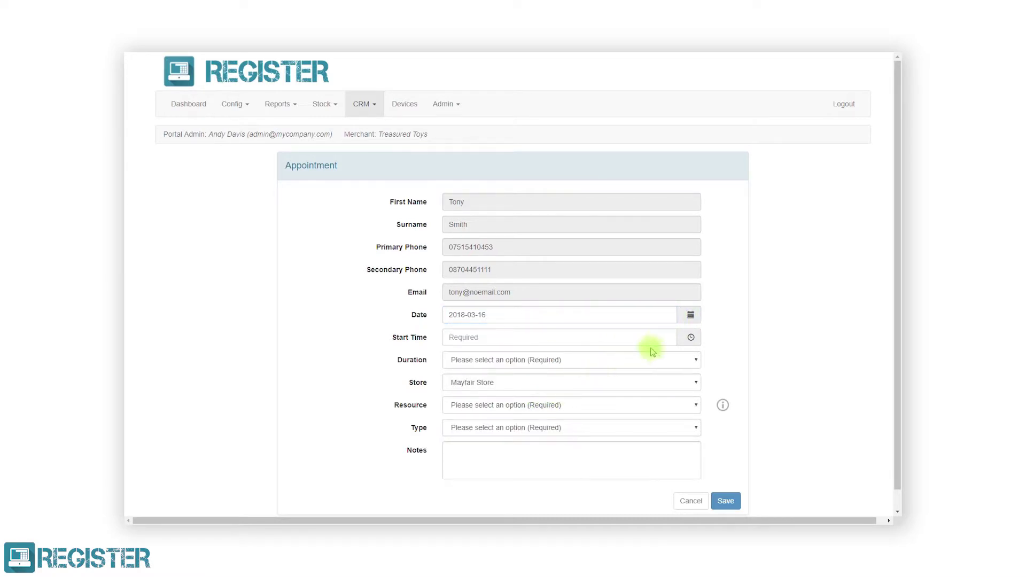
left_click(682, 344)
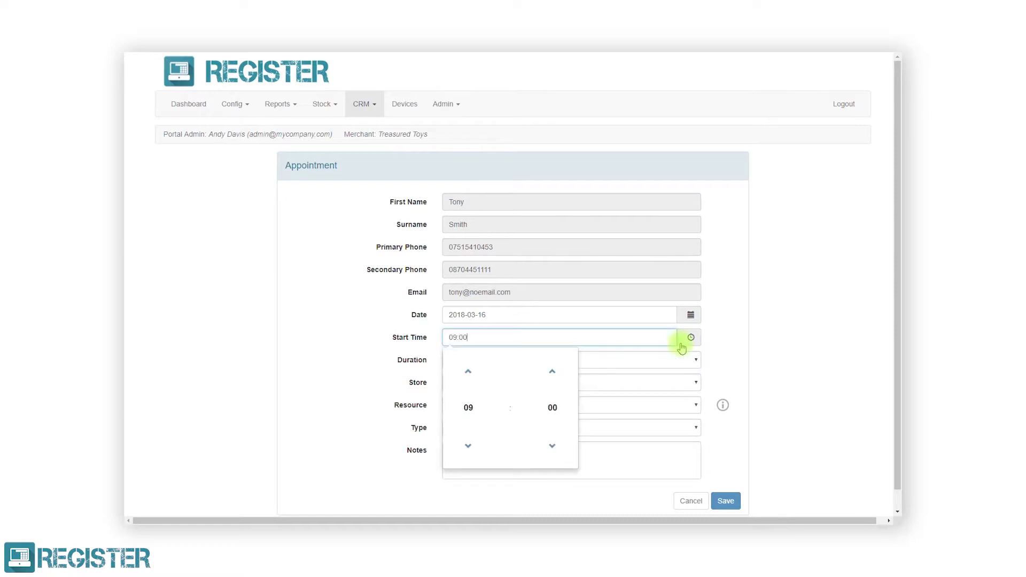
left_click(468, 371)
left_click(469, 371)
left_click(469, 372)
left_click(602, 359)
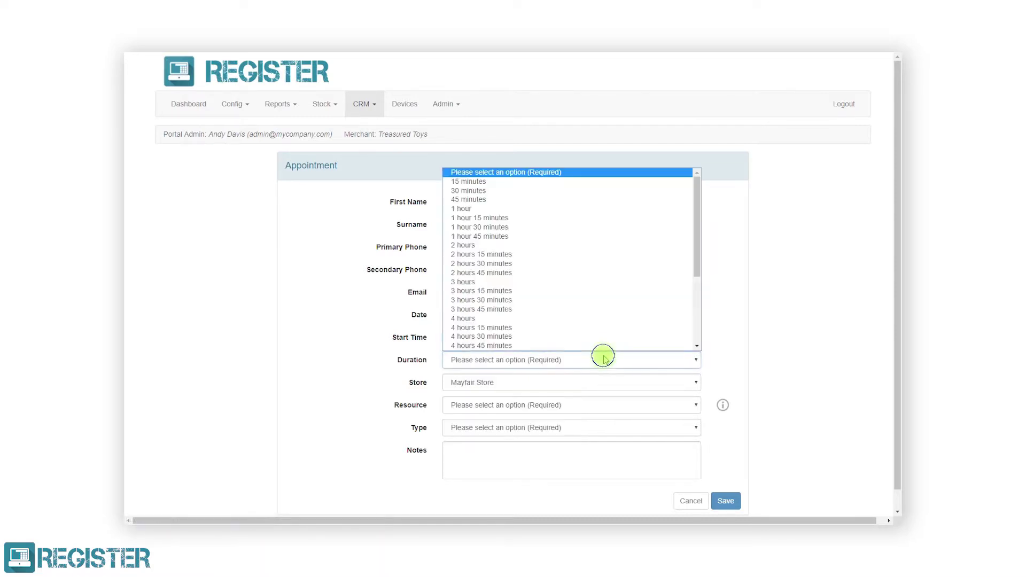
left_click(551, 246)
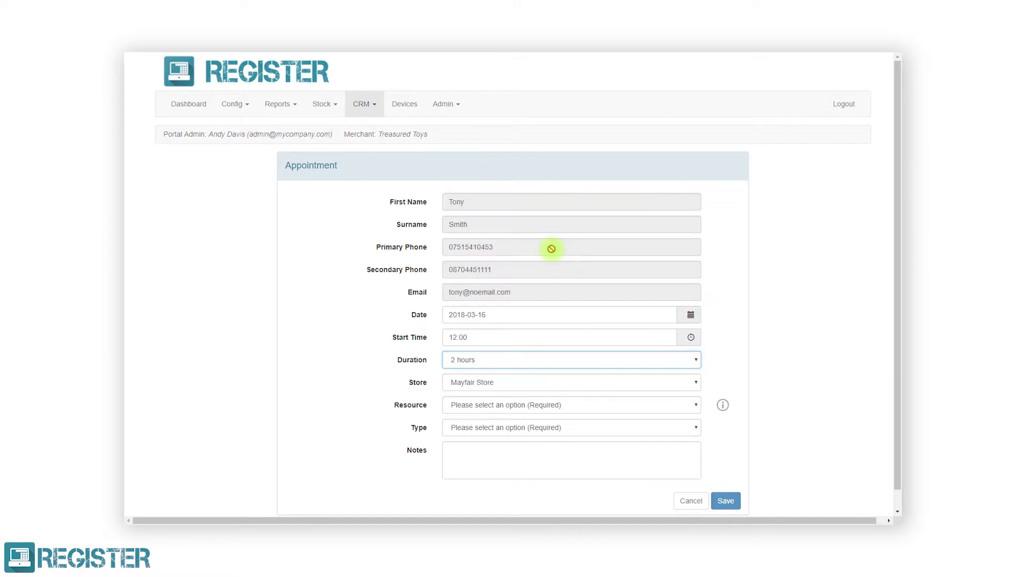
Assign it to Soho Store, Party Room 1, as a Birthday Party, and save.
left_click(517, 384)
left_click(519, 415)
left_click(519, 405)
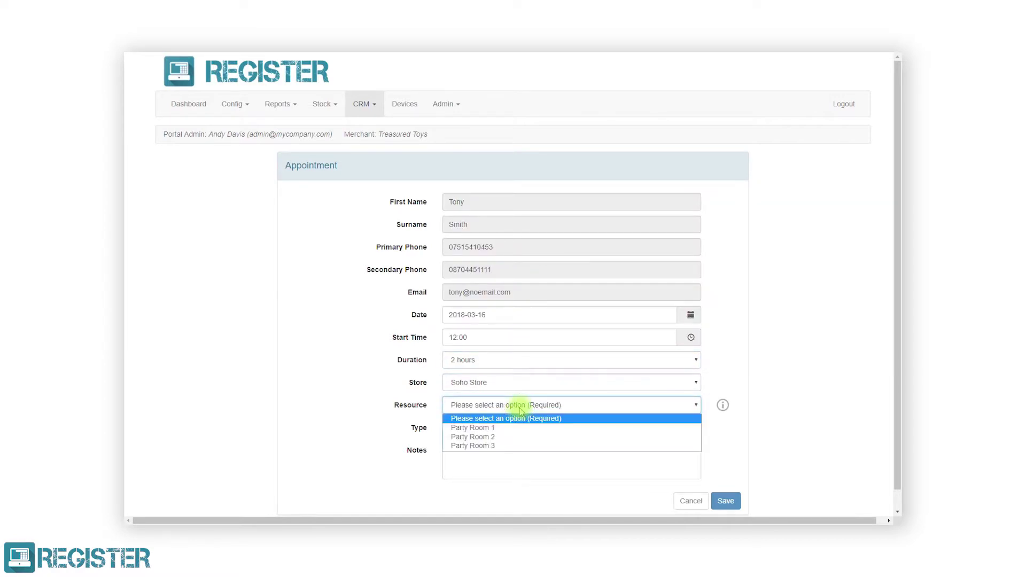
left_click(520, 429)
left_click(521, 427)
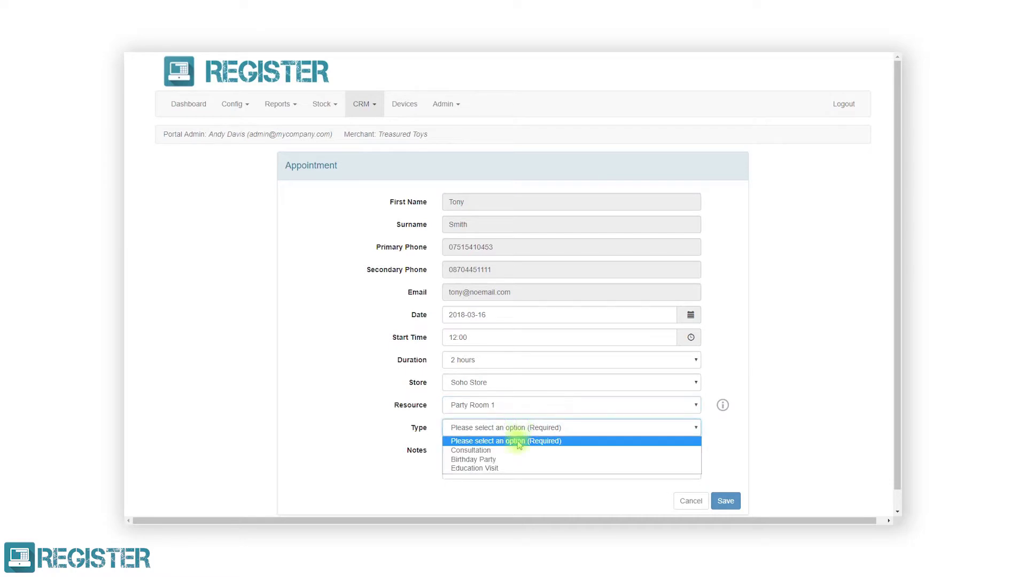
left_click(520, 463)
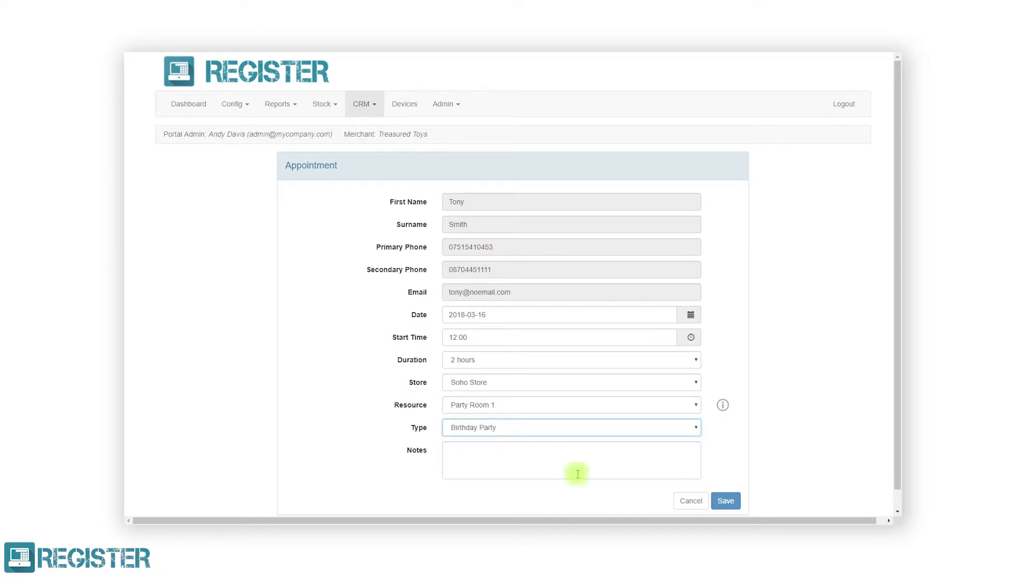
left_click(719, 502)
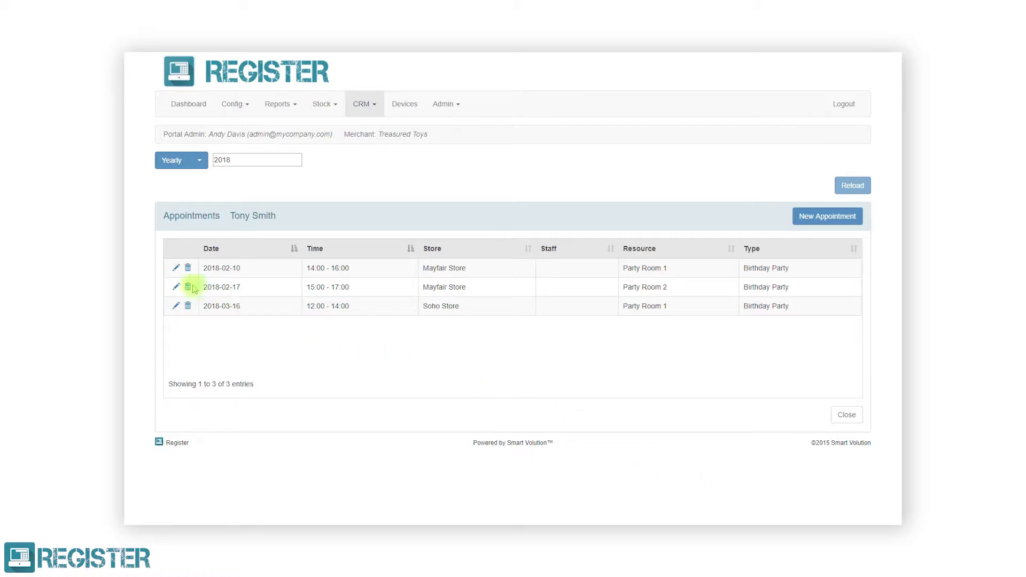
Edit the 2018-02-17 booking to use Soho Store and Party Room 1, then save.
left_click(176, 287)
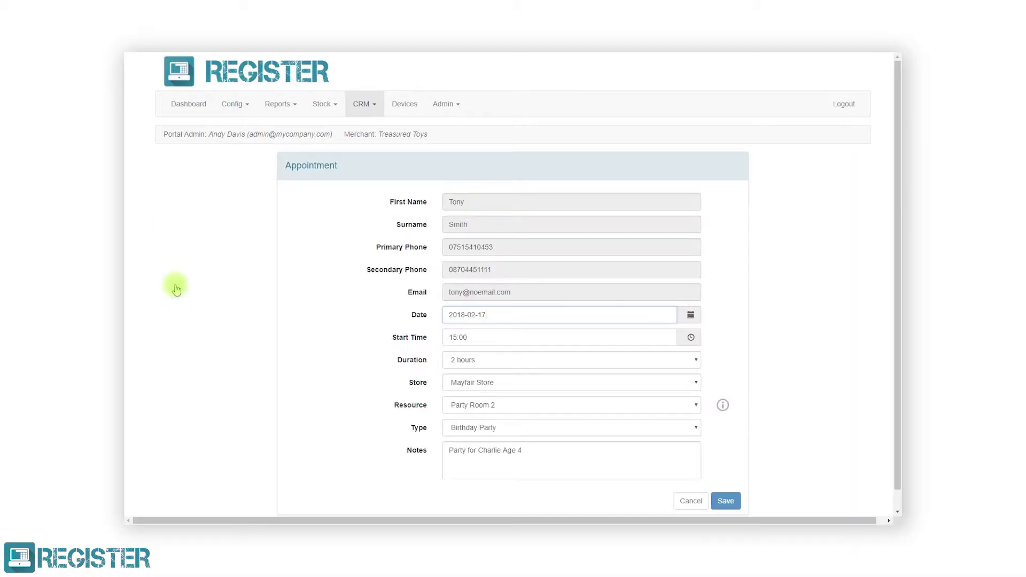
left_click(475, 382)
left_click(484, 415)
left_click(486, 406)
left_click(493, 427)
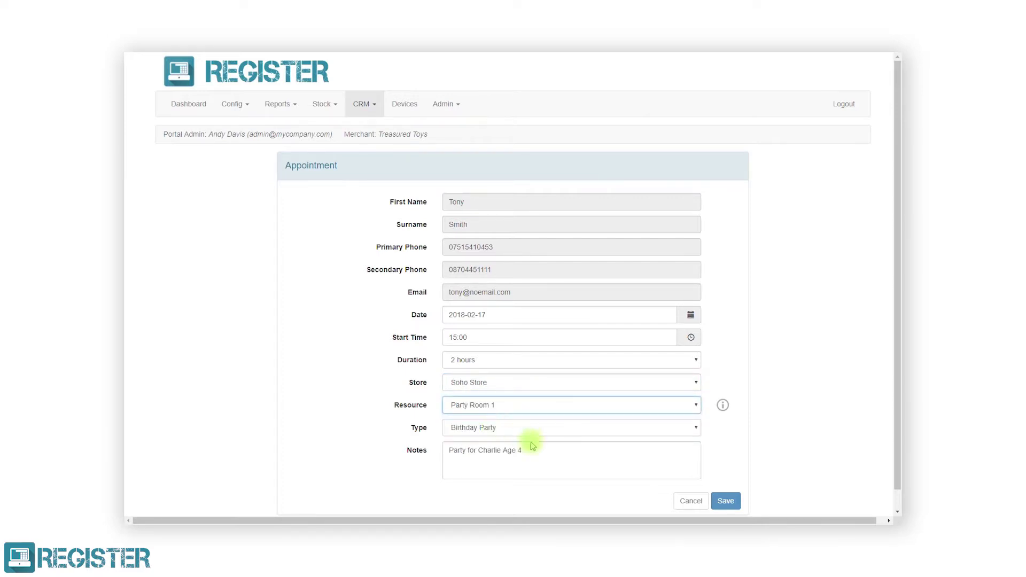
left_click(716, 501)
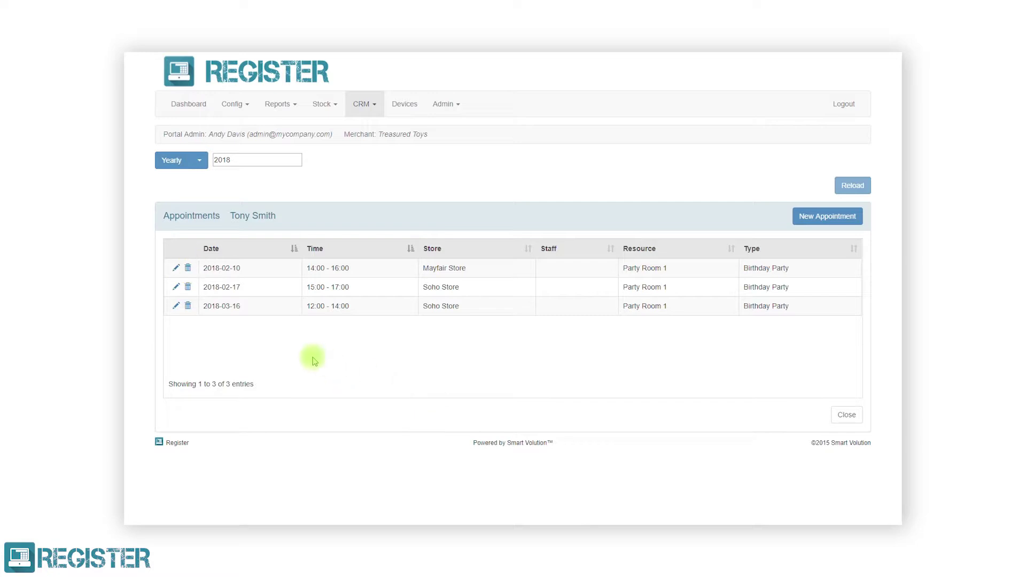
Delete the 2018-03-16 Birthday Party booking and close back to the Customers list.
left_click(188, 306)
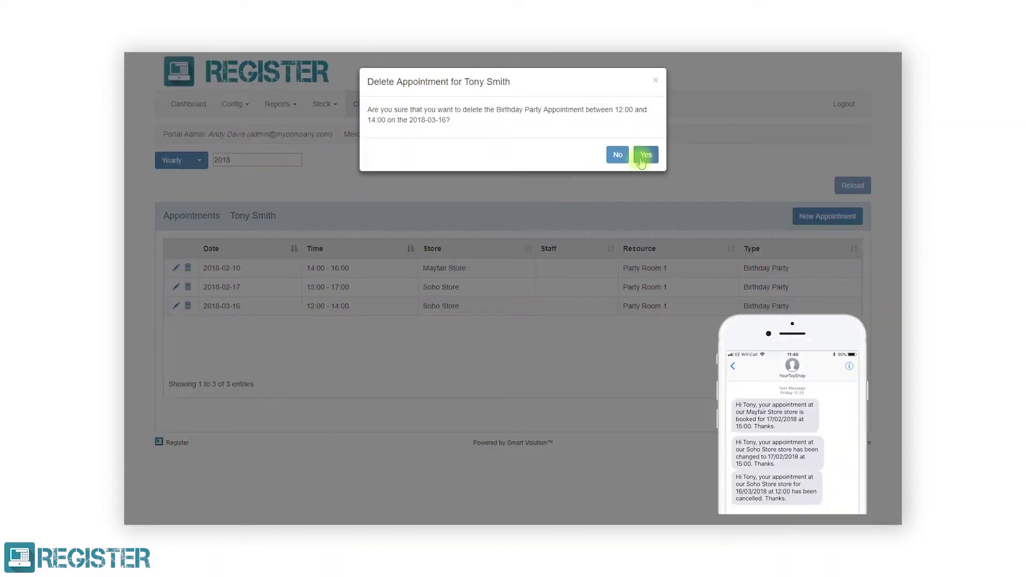
left_click(645, 156)
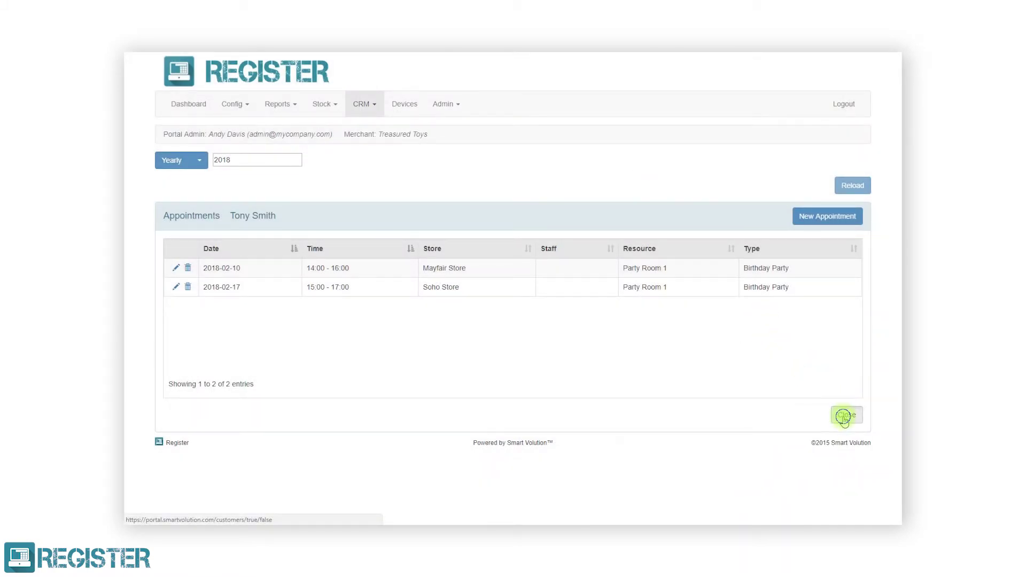
left_click(845, 420)
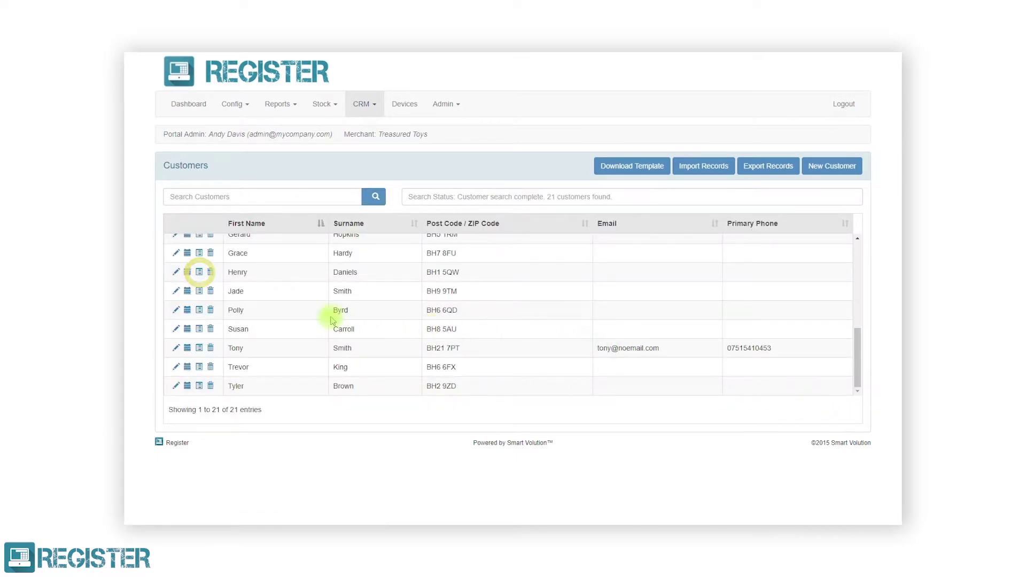
Open the customer's Transaction History and reload it with a Yearly 2018 period.
left_click(200, 349)
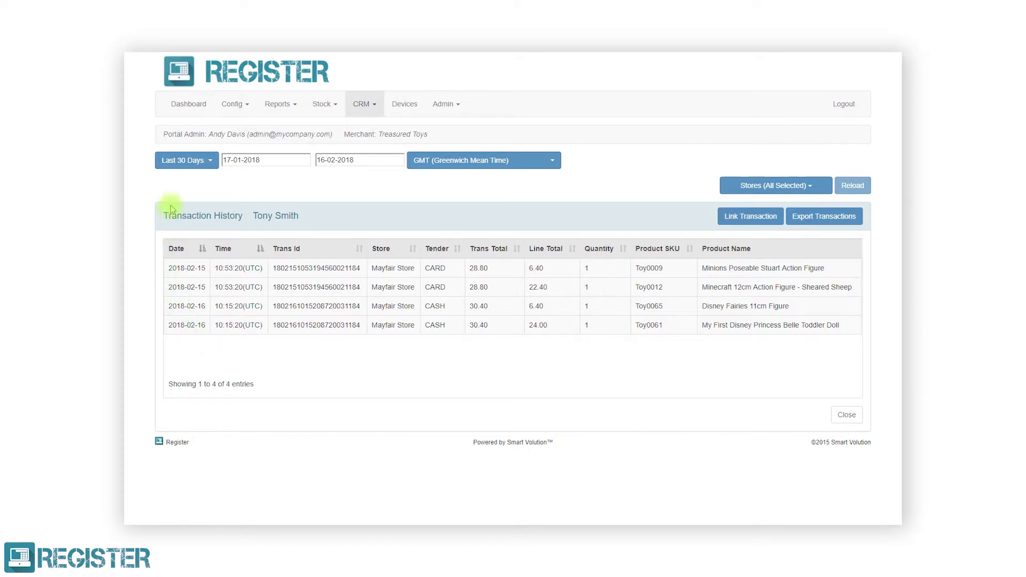
left_click(182, 163)
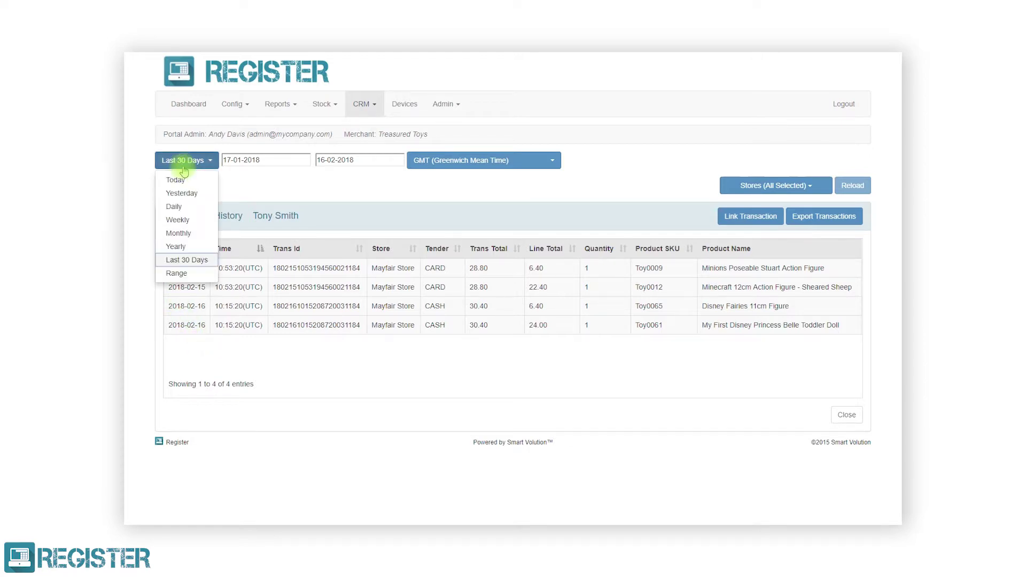
left_click(190, 247)
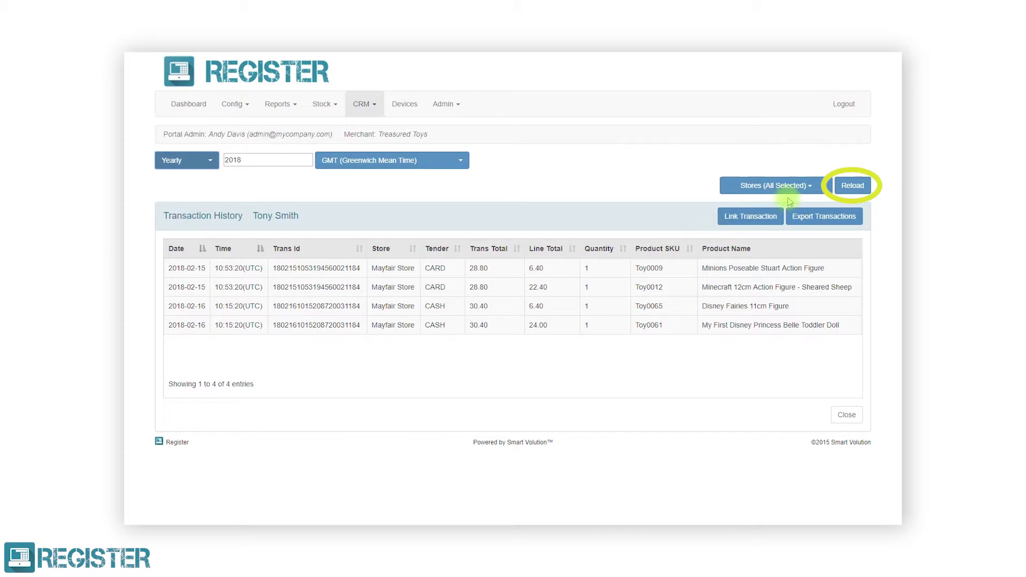
left_click(850, 187)
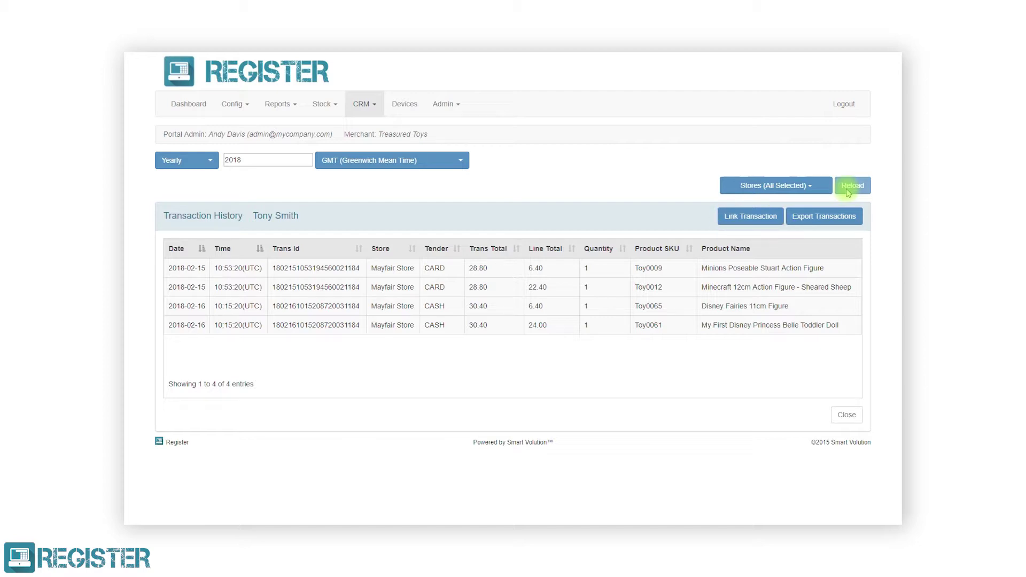
Look up the 2018-02-16 card transaction by its ID and link it to the customer.
left_click(775, 214)
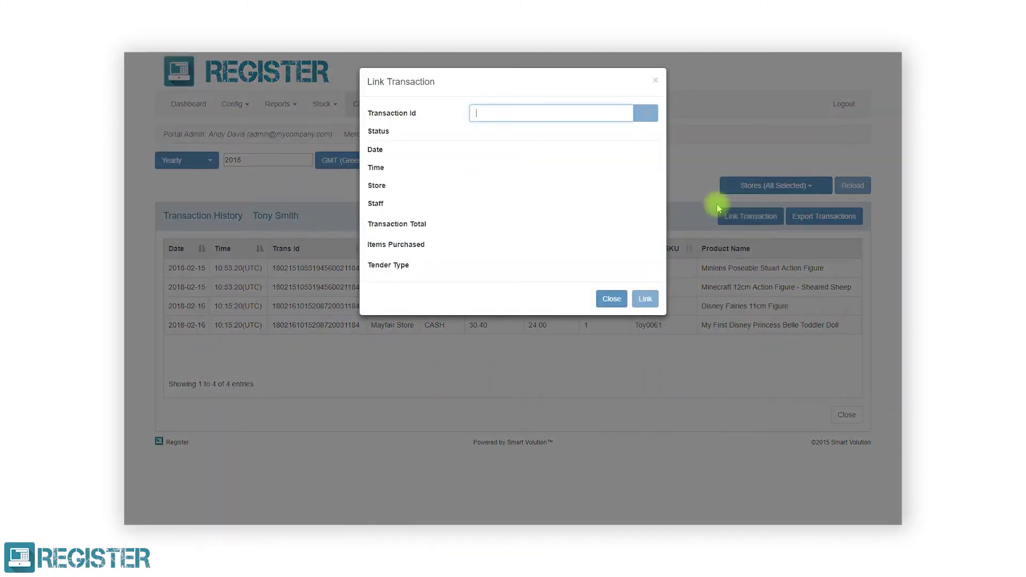
left_click(592, 115)
left_click(649, 115)
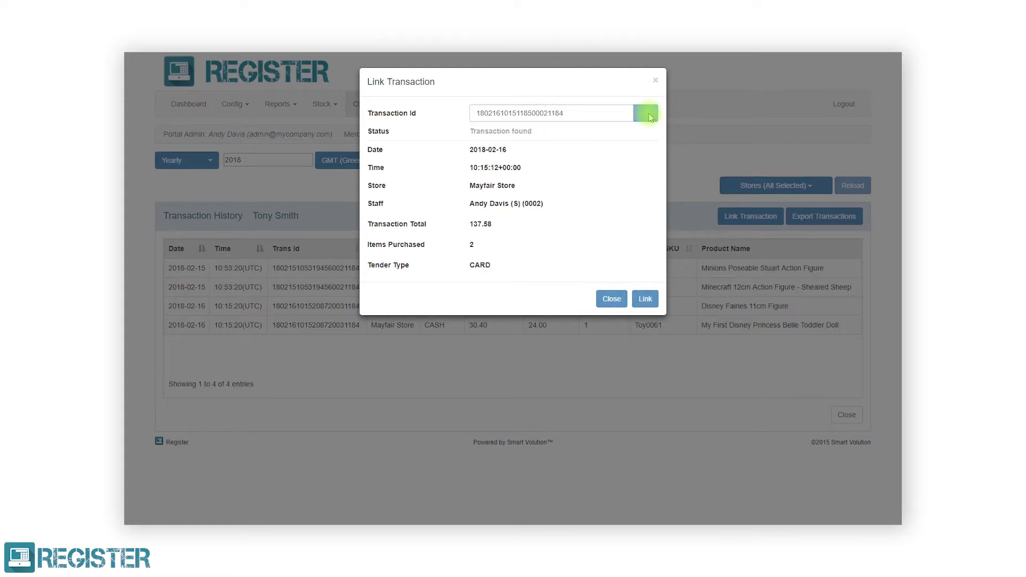
left_click(647, 300)
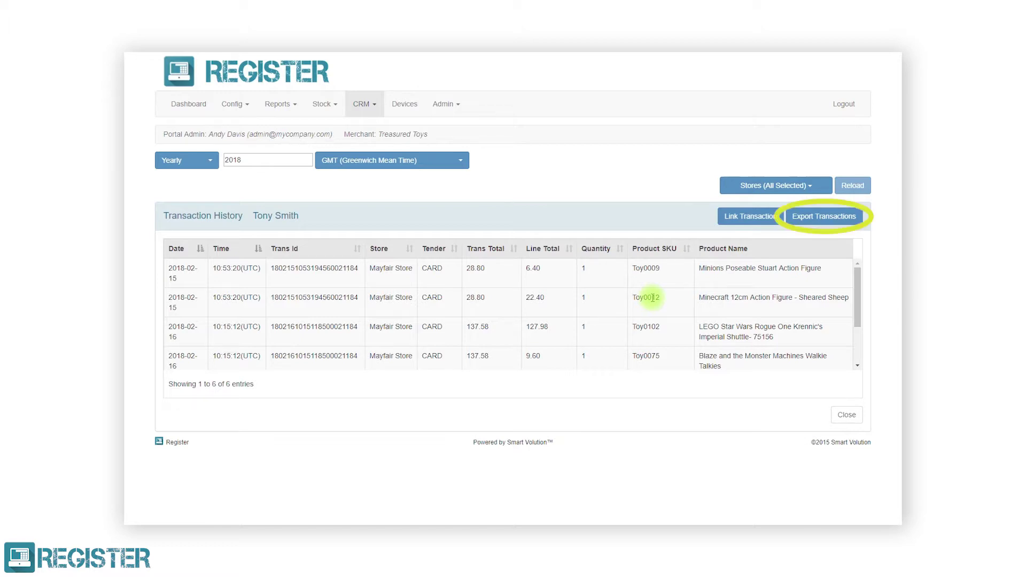
Download the transaction history as an XLS file and open it editable in Excel.
left_click(799, 223)
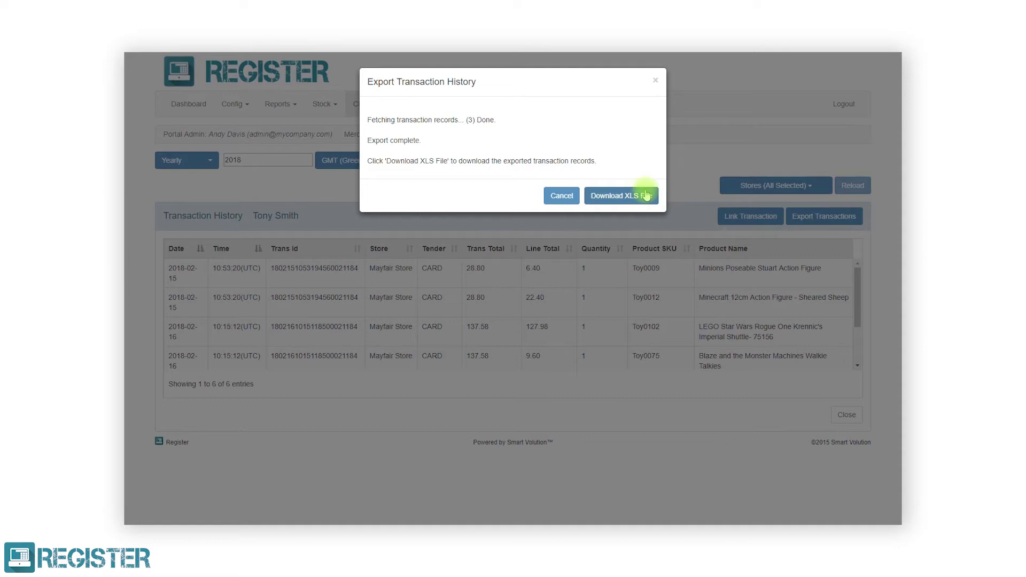
left_click(645, 194)
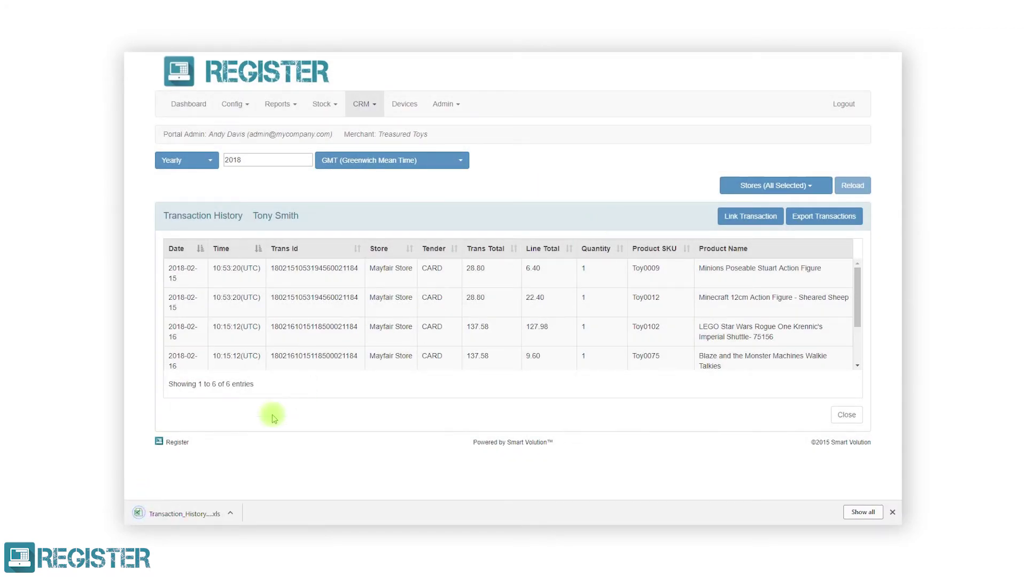
left_click(201, 513)
left_click(489, 300)
left_click(549, 104)
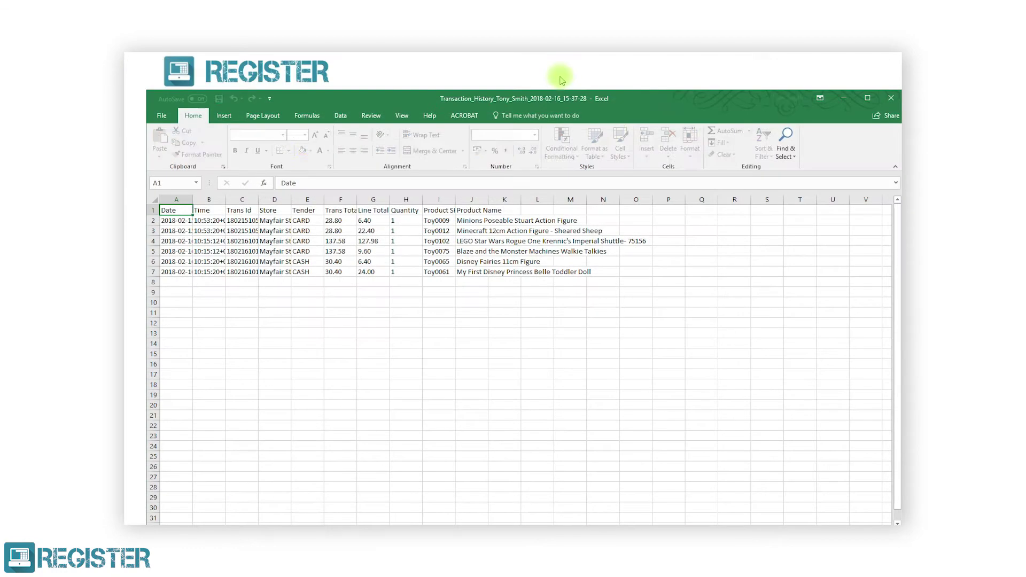
AutoFit all spreadsheet columns, close Excel, and leave Transaction History for the Customers list.
left_click(136, 168)
double_click(175, 168)
left_click(202, 230)
left_click(874, 66)
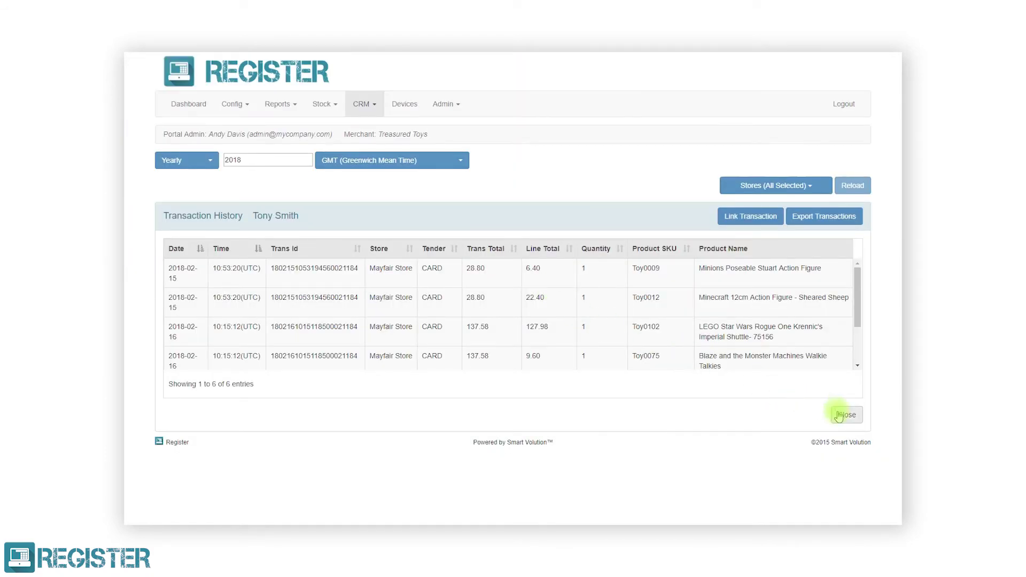
left_click(838, 416)
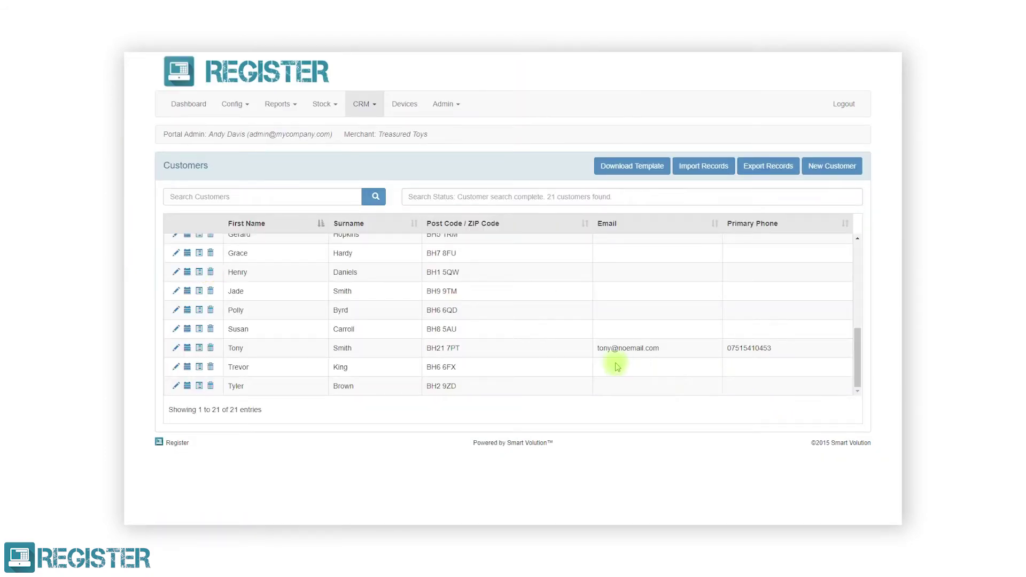
Delete the selected customer and their appointments, confirming with Yes.
left_click(211, 272)
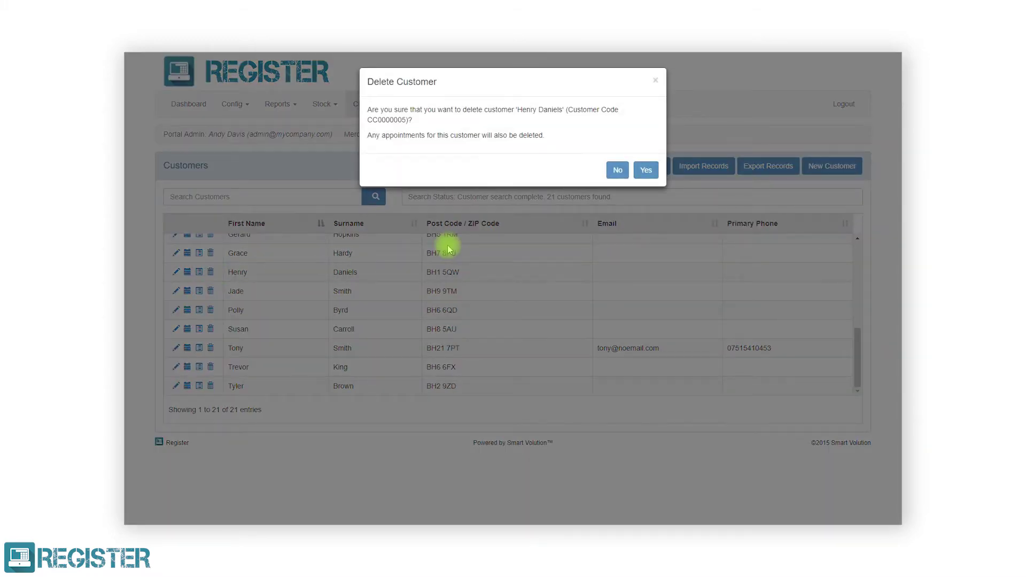
left_click(645, 170)
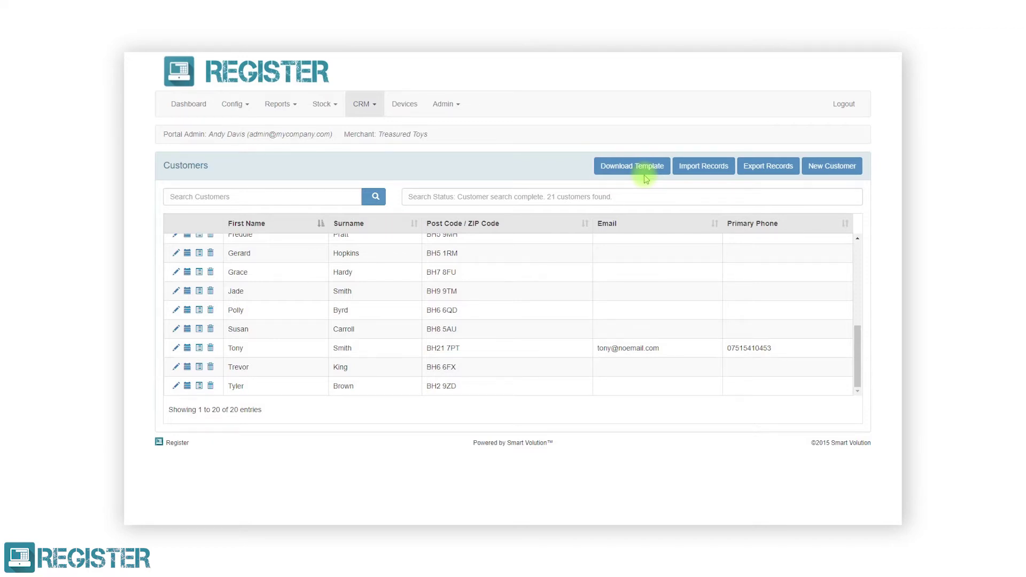
Search the Customers list by the customer's first name to show the single match.
left_click(321, 203)
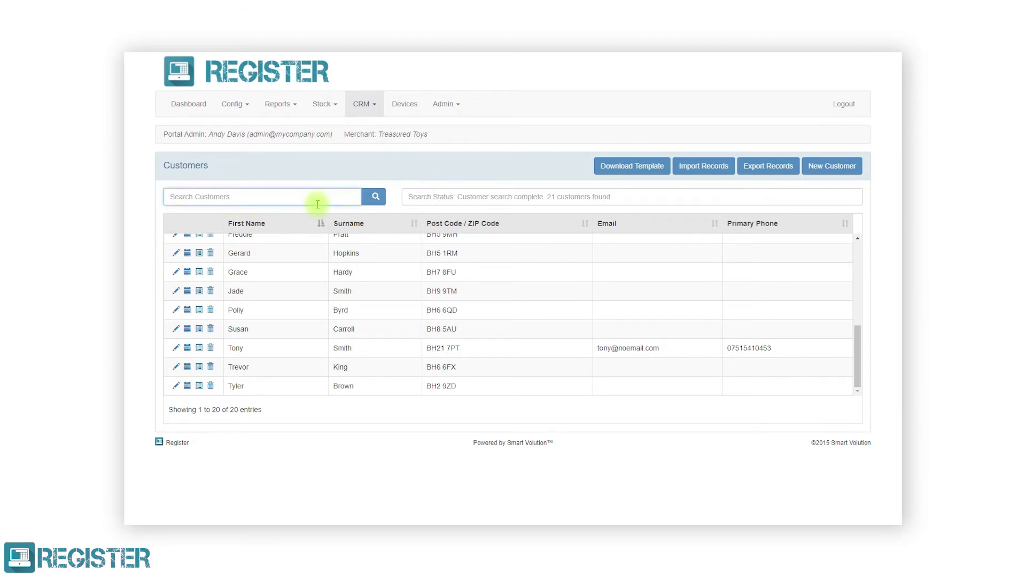
type("daisy")
left_click(377, 198)
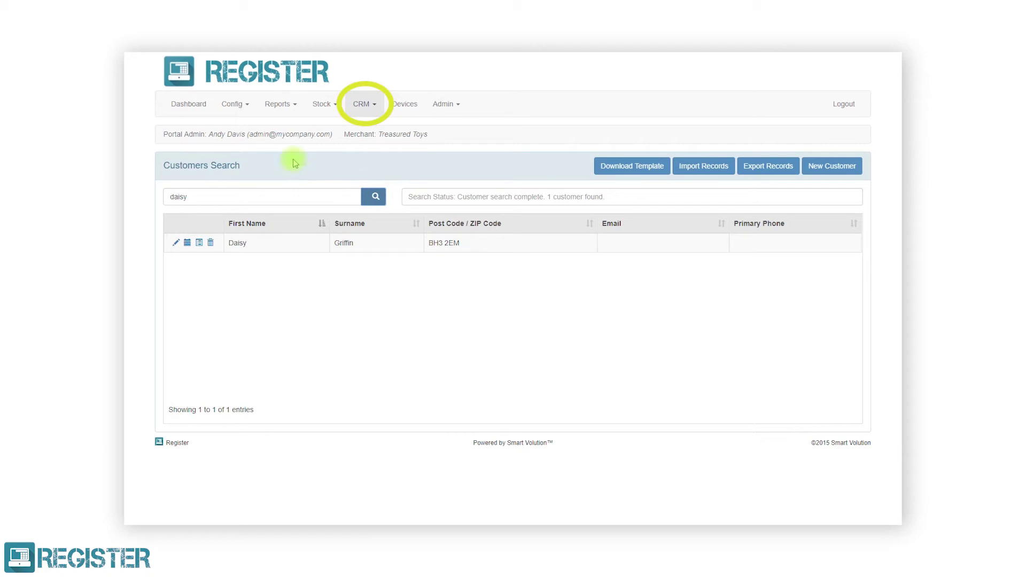
left_click(364, 104)
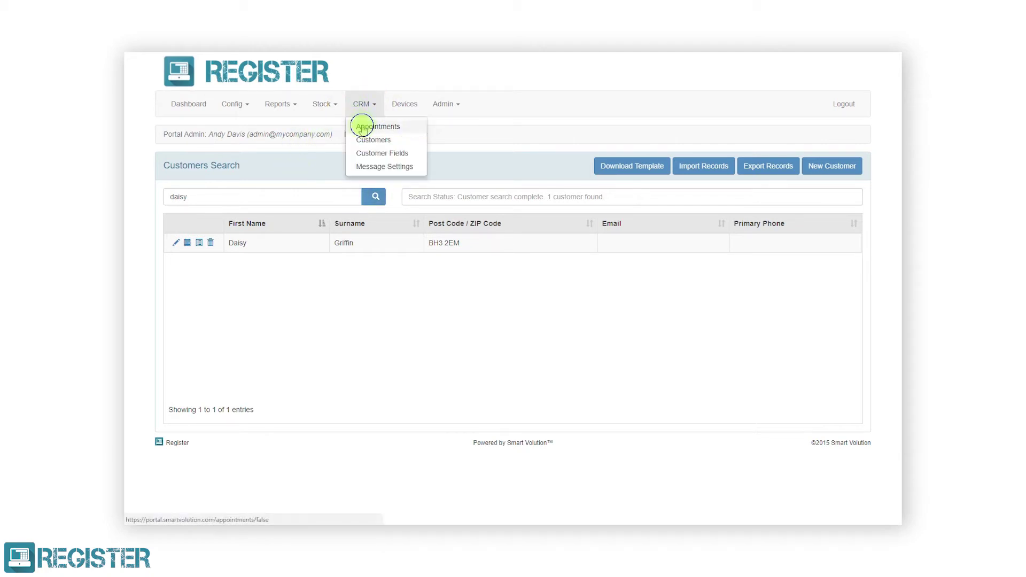
On CRM Appointments, show Monthly February 2018 for all stores, staff and types, and reload.
left_click(363, 127)
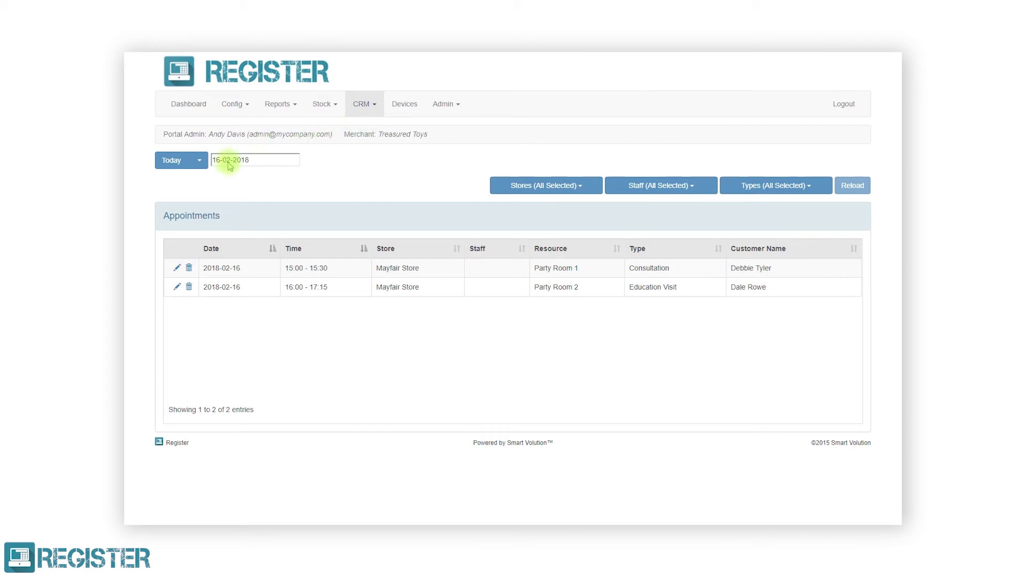
left_click(205, 161)
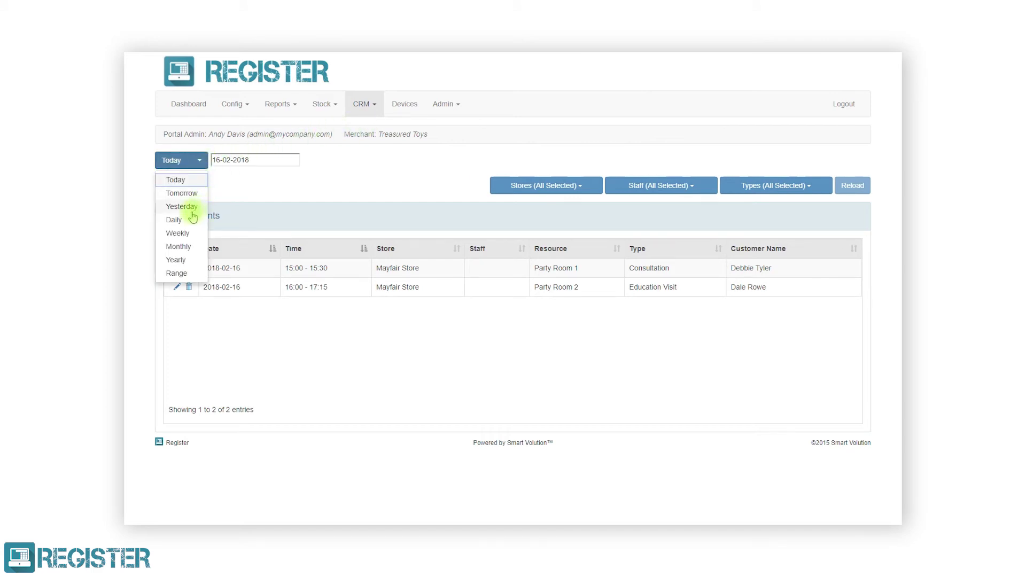
left_click(190, 246)
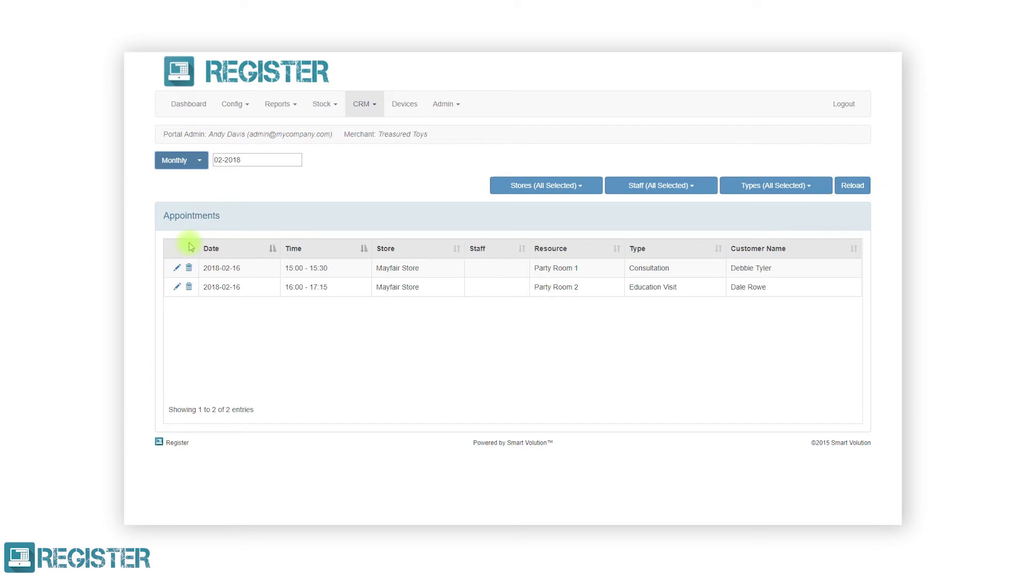
left_click(526, 187)
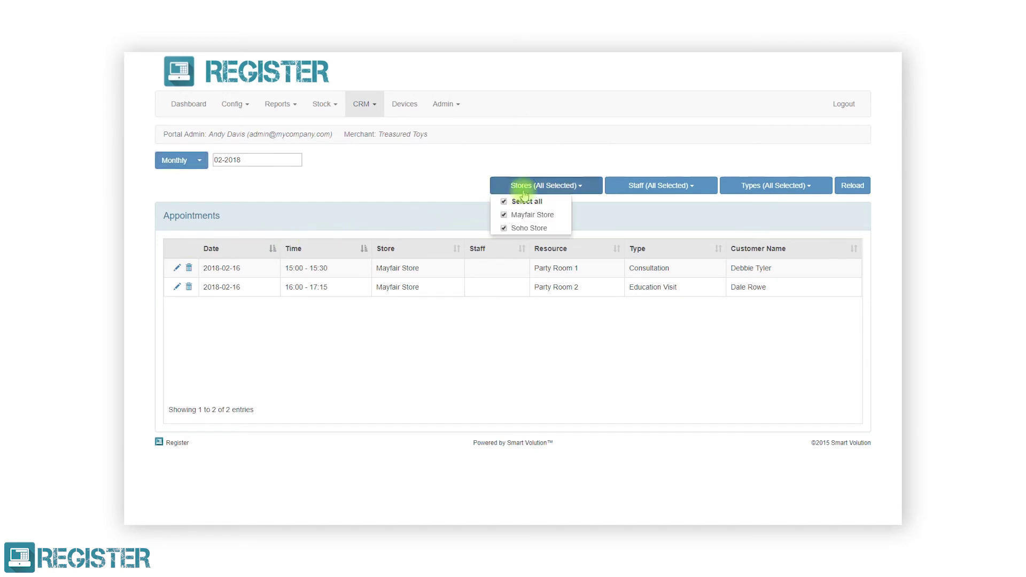
left_click(631, 184)
left_click(748, 185)
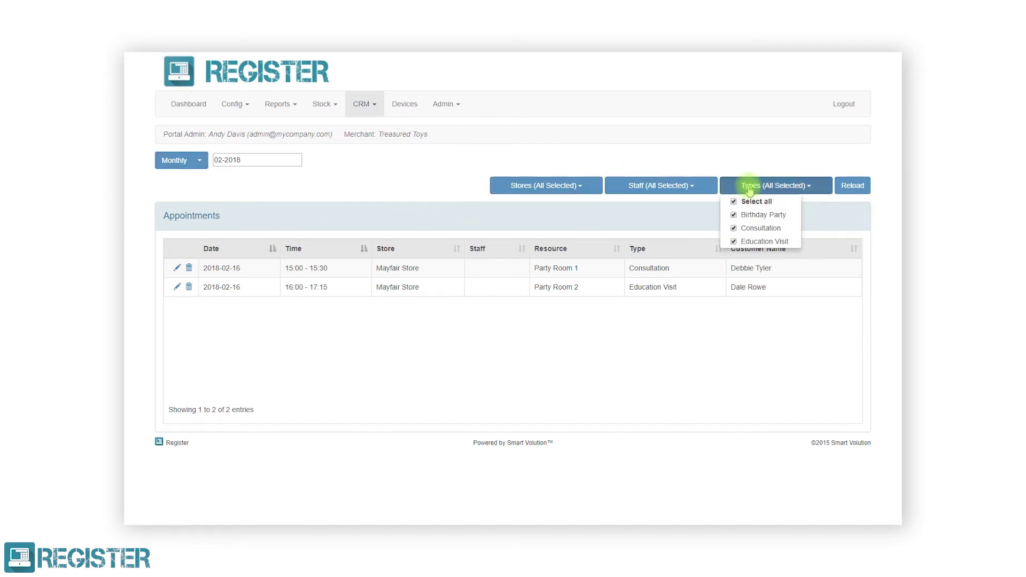
left_click(770, 186)
left_click(847, 186)
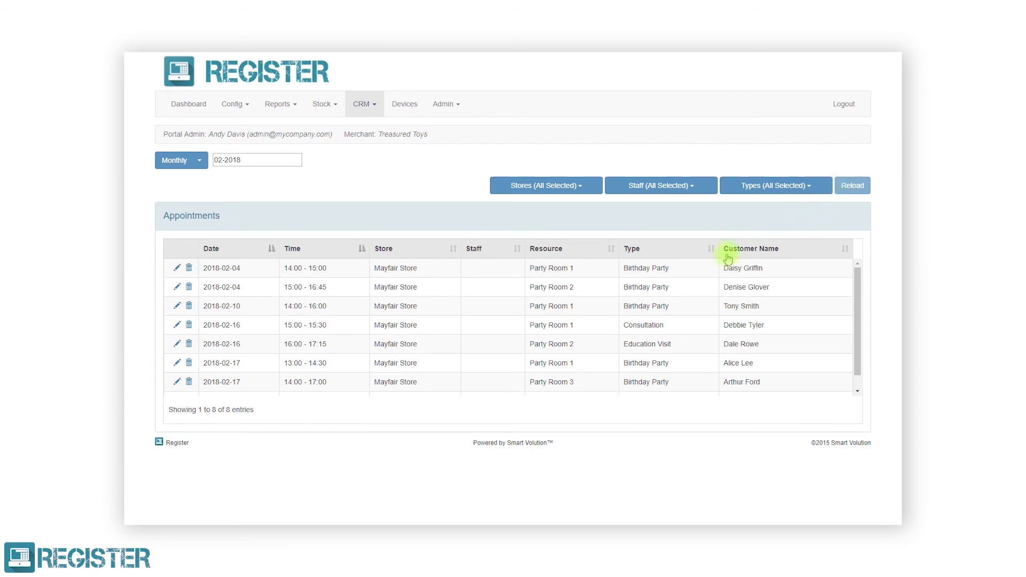
Change the 17 February 14:00 Party Room 3 birthday party's duration to 2 hours and save.
left_click(177, 382)
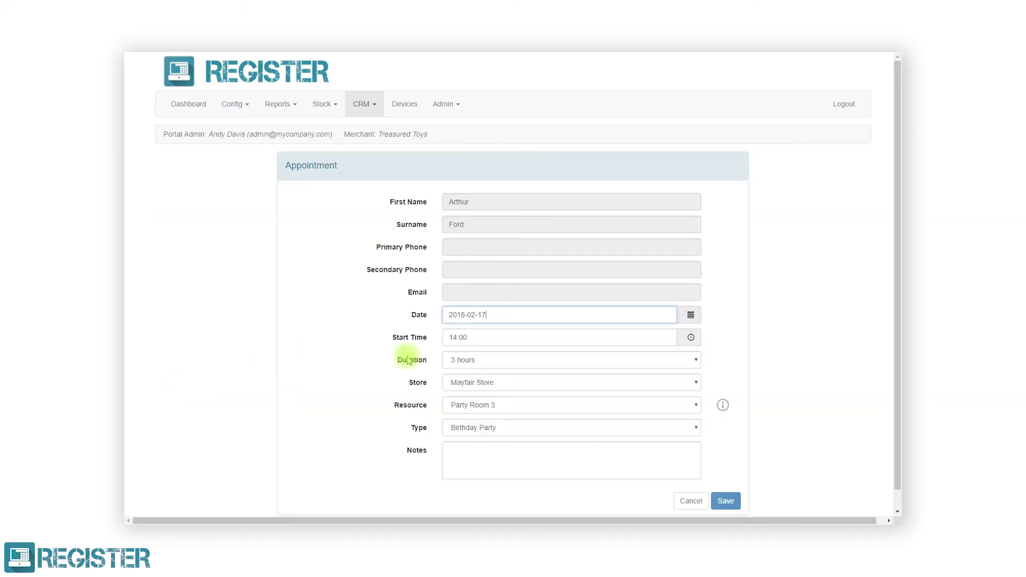
left_click(459, 360)
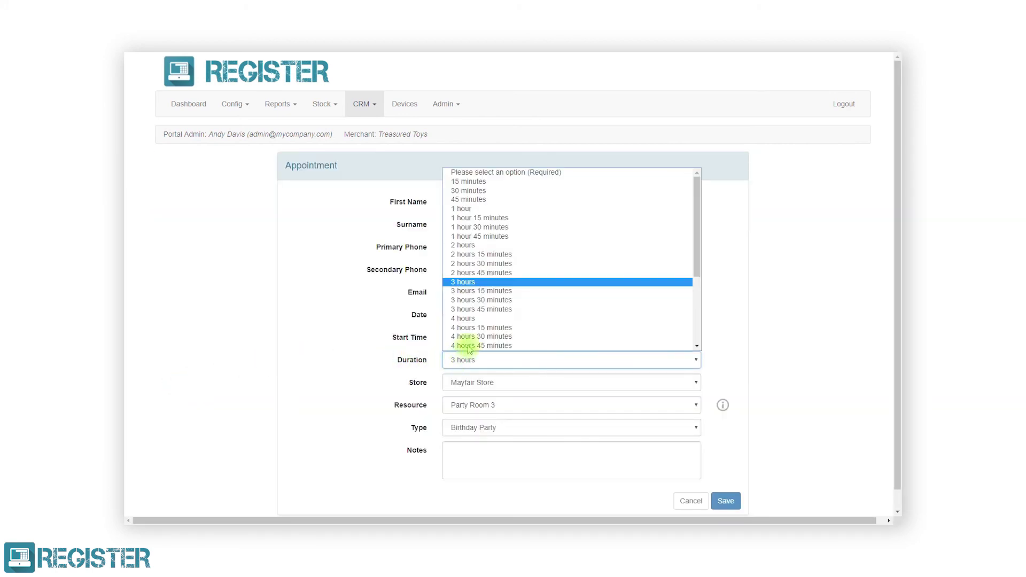
left_click(484, 245)
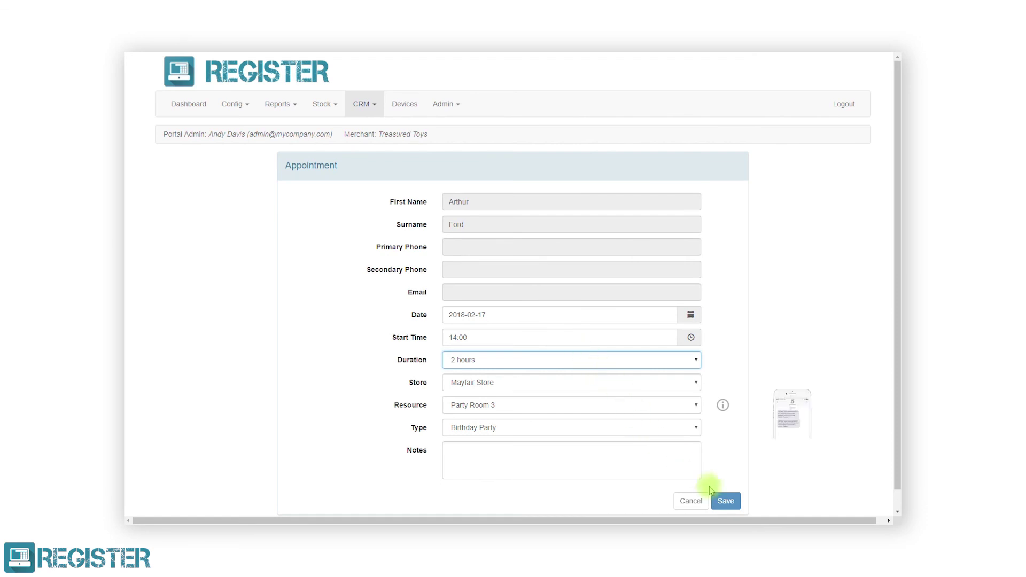
left_click(725, 501)
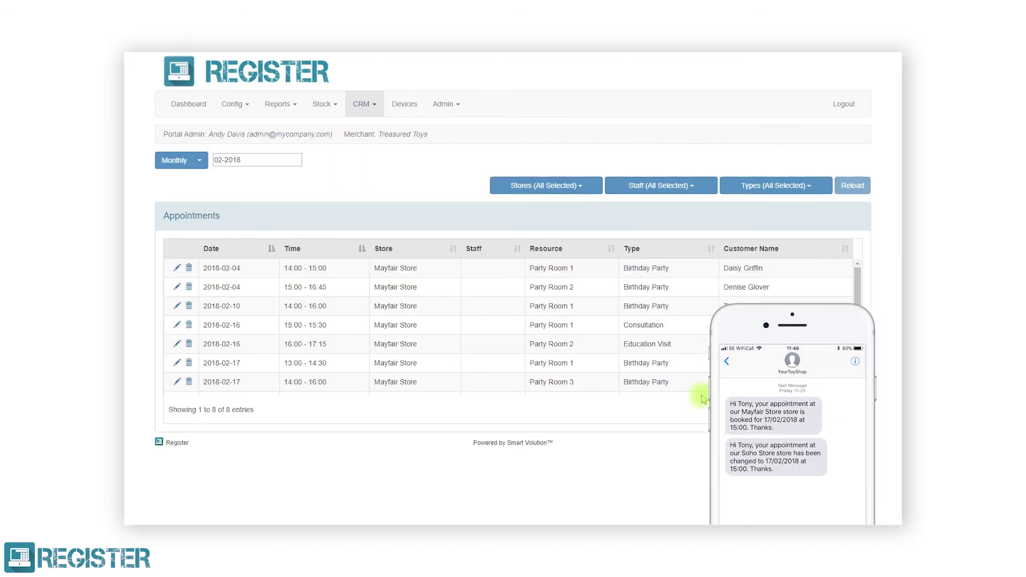
Delete the 14:00–16:00 Party Room 3 birthday booking and confirm the deletion.
scroll(658, 355, "down", 1)
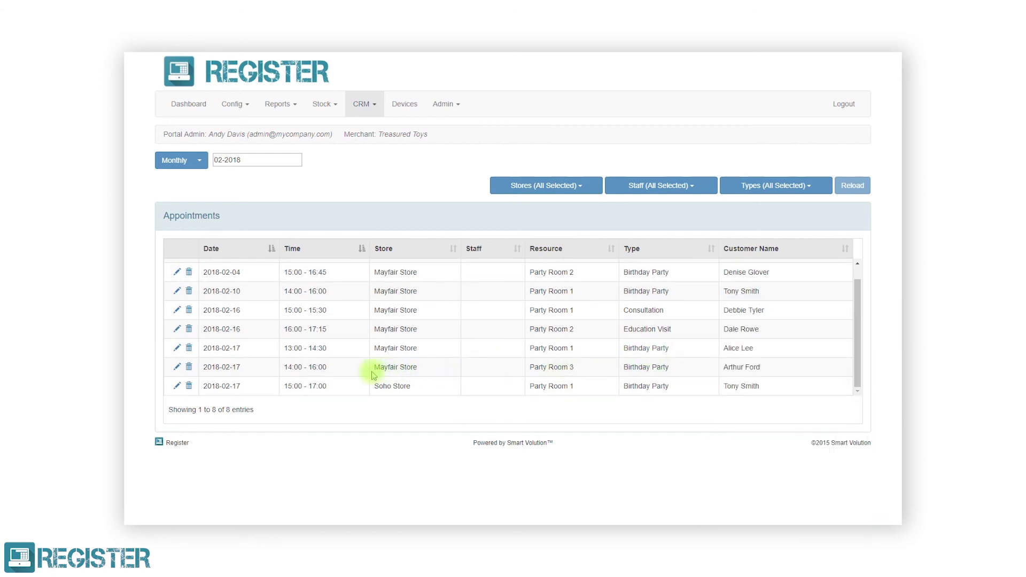
left_click(189, 367)
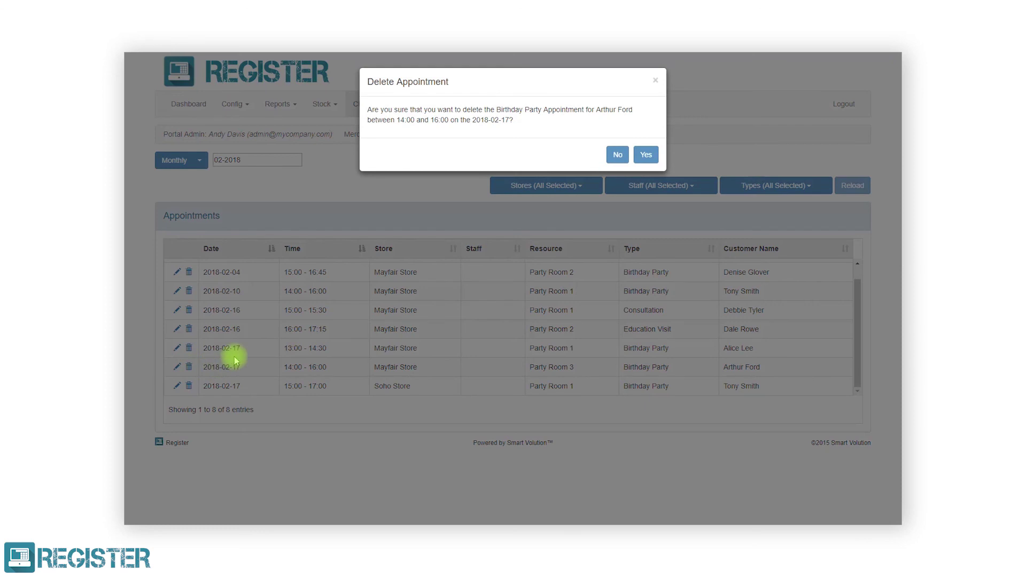
left_click(645, 162)
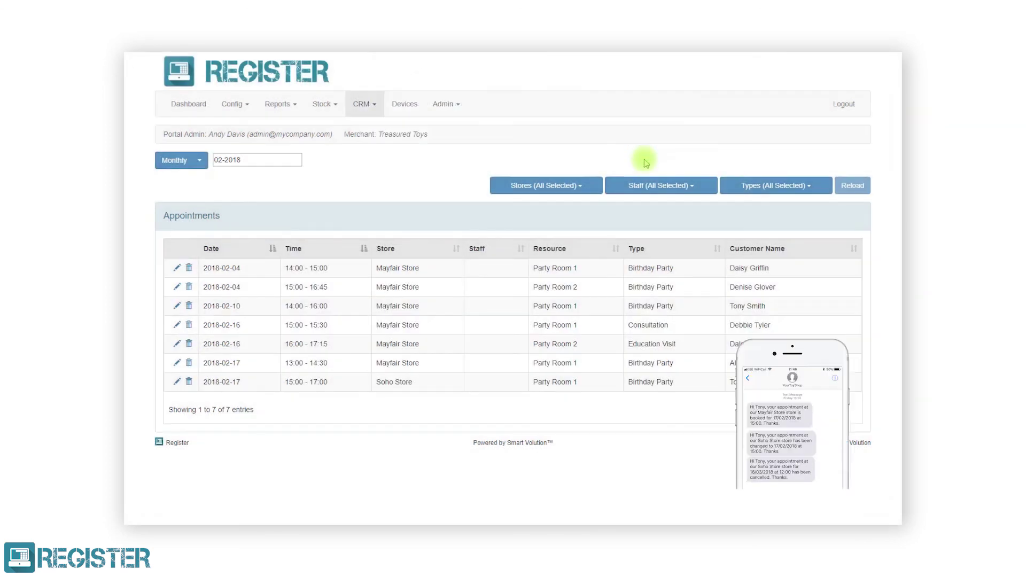